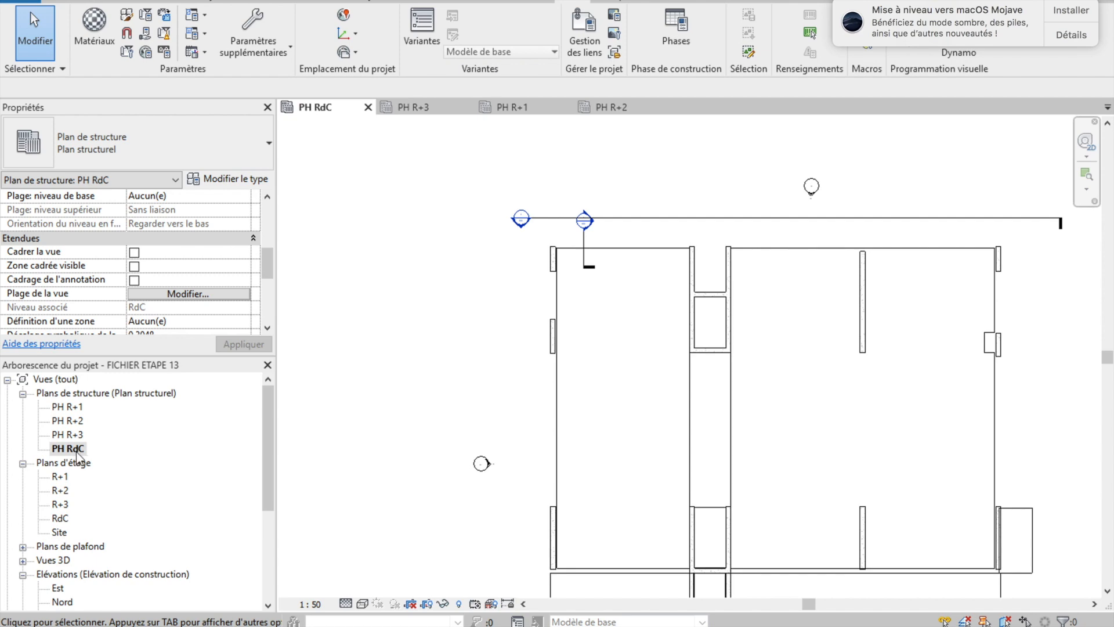
# Open the view range settings of the PH RdC structural plan with the illustrated range example shown
pyautogui.click(238, 180)
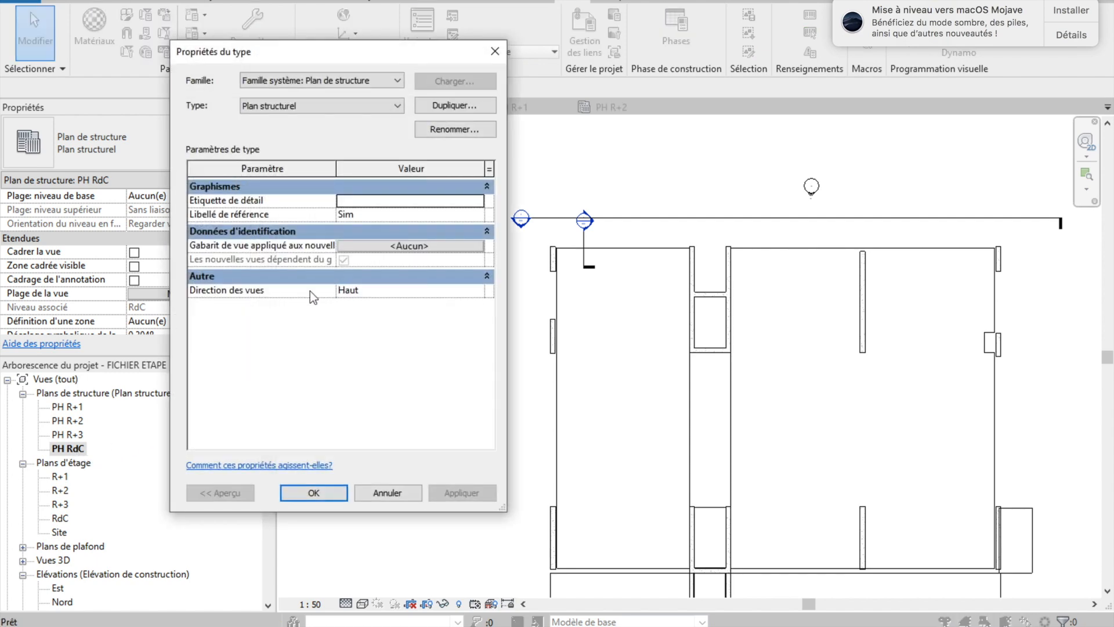
pyautogui.click(320, 492)
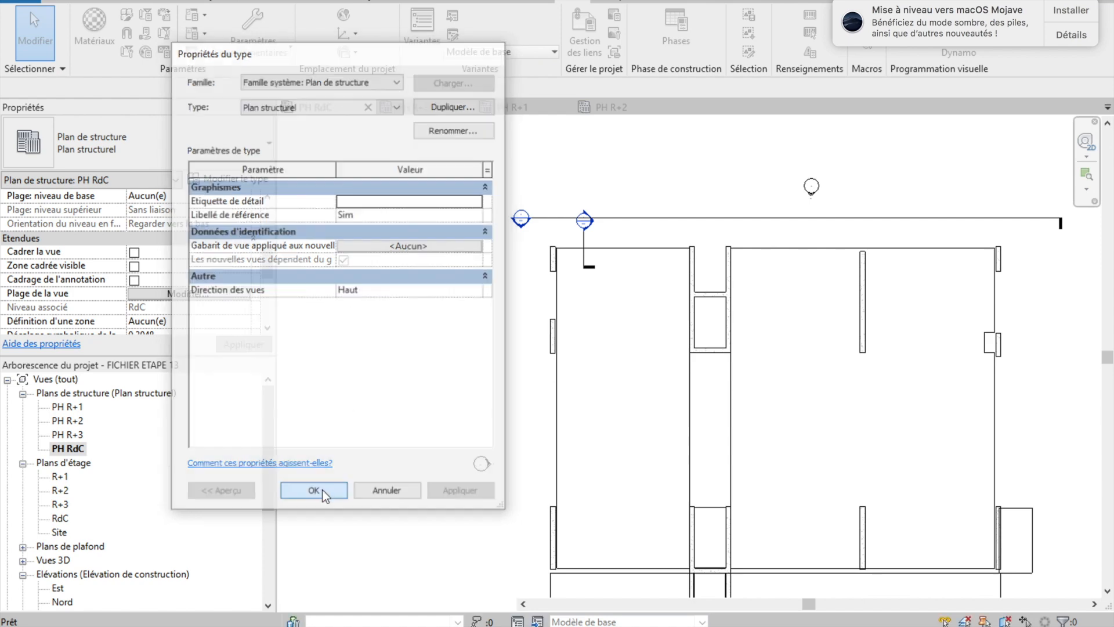
pyautogui.click(176, 294)
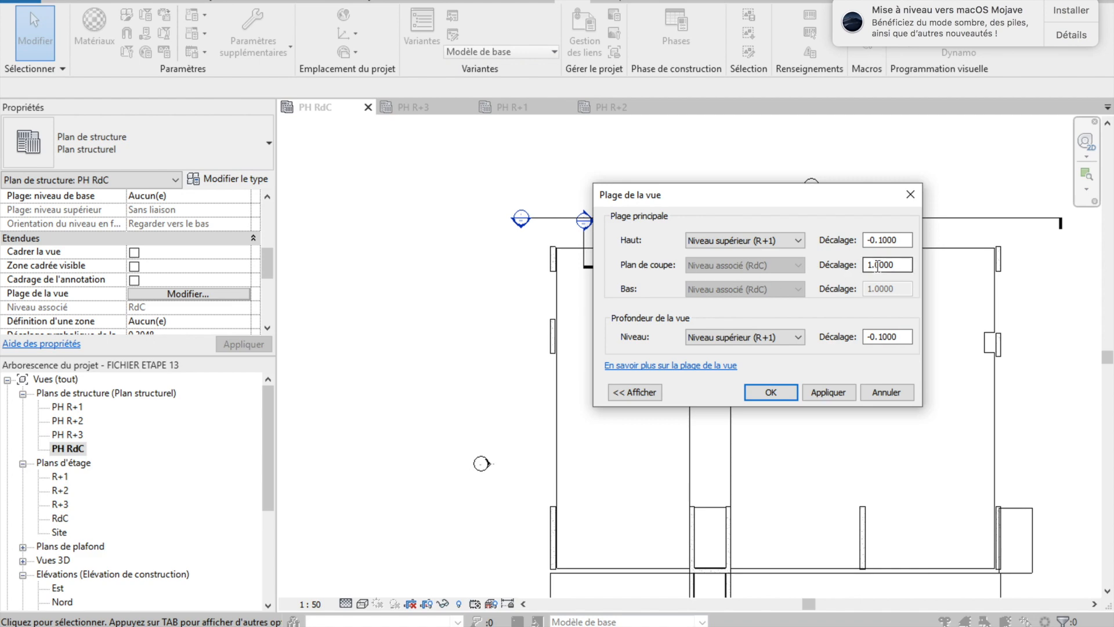
pyautogui.click(656, 392)
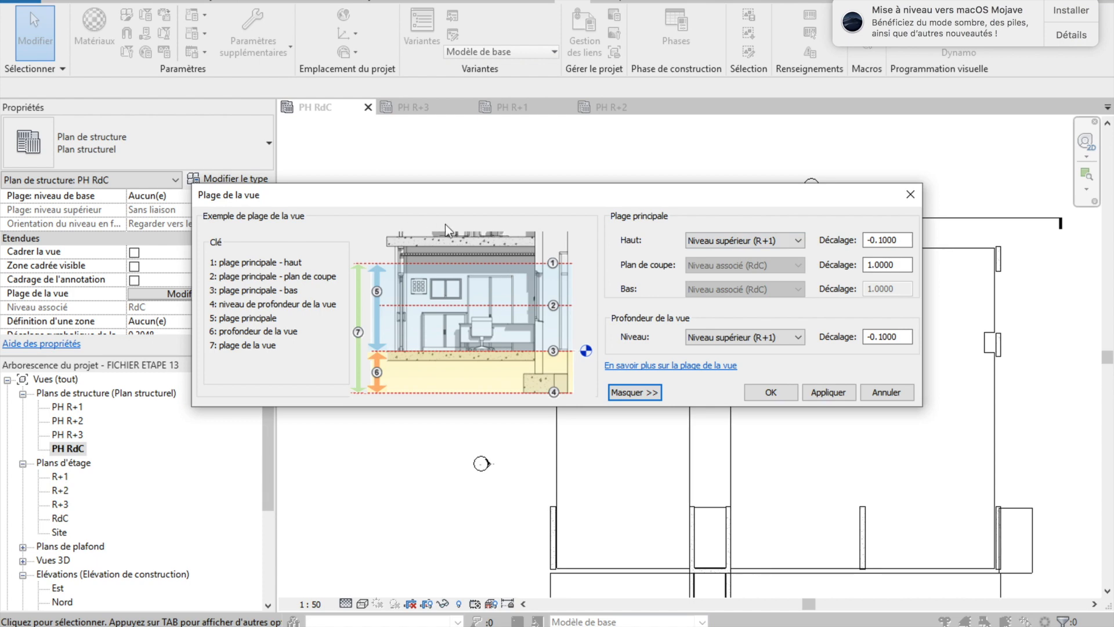
pyautogui.moveTo(574, 199)
pyautogui.mouseDown()
pyautogui.moveTo(507, 200)
pyautogui.moveTo(312, 158)
pyautogui.moveTo(300, 46)
pyautogui.moveTo(428, 40)
pyautogui.mouseUp()
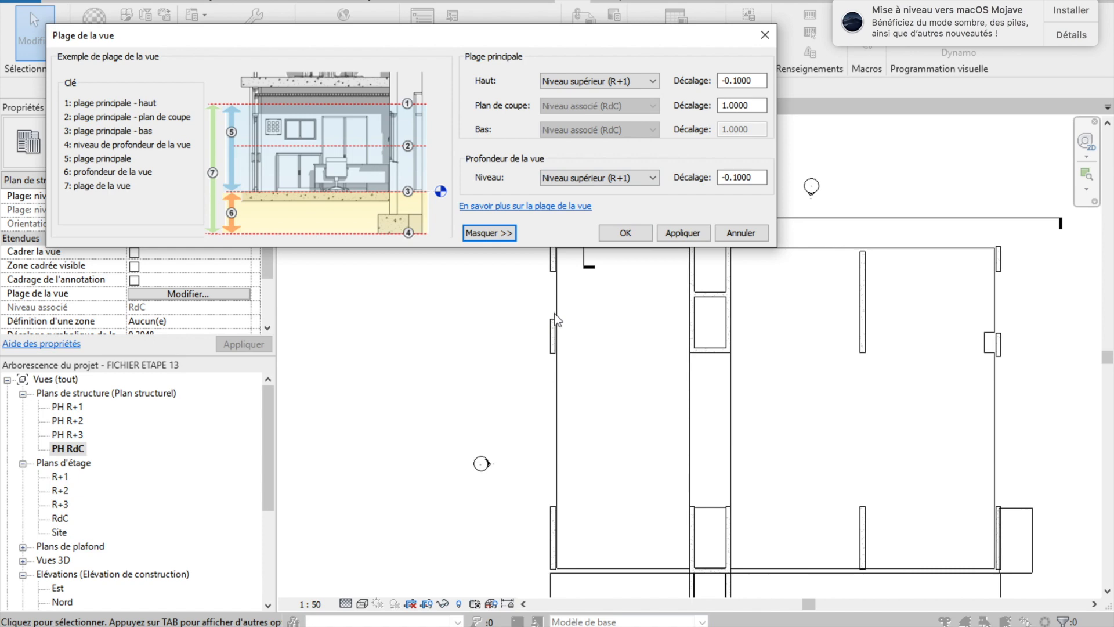
# Set the top and view depth offsets of the PH RdC view range to -0.6 and apply them
pyautogui.moveTo(756, 82); pyautogui.dragTo(718, 86)
pyautogui.press('BackSpace')
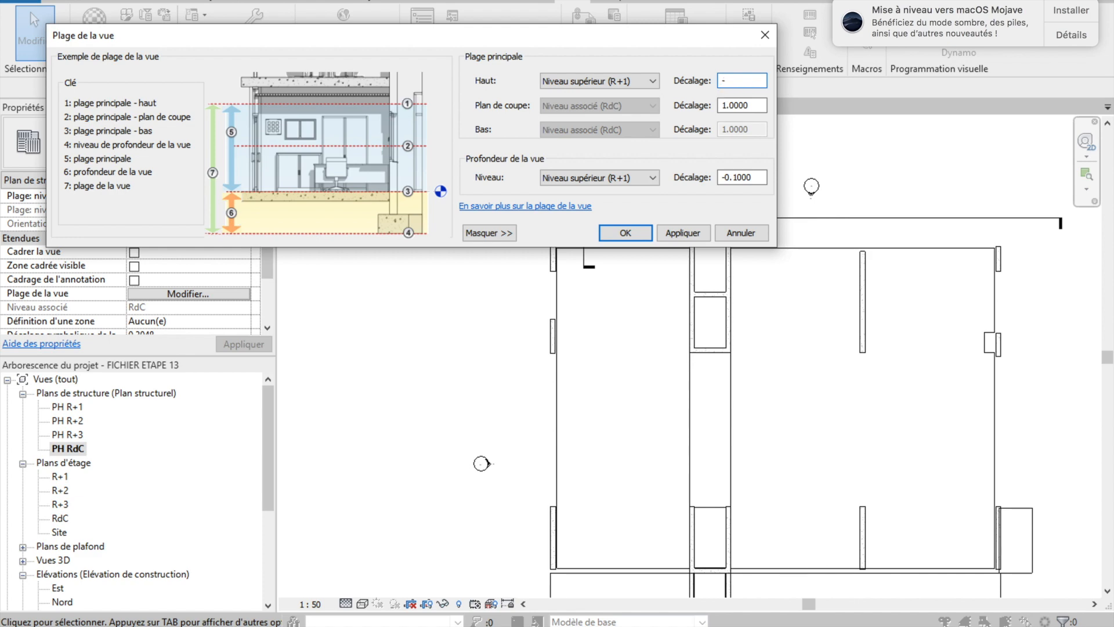
pyautogui.write('-0.6')
pyautogui.click(695, 238)
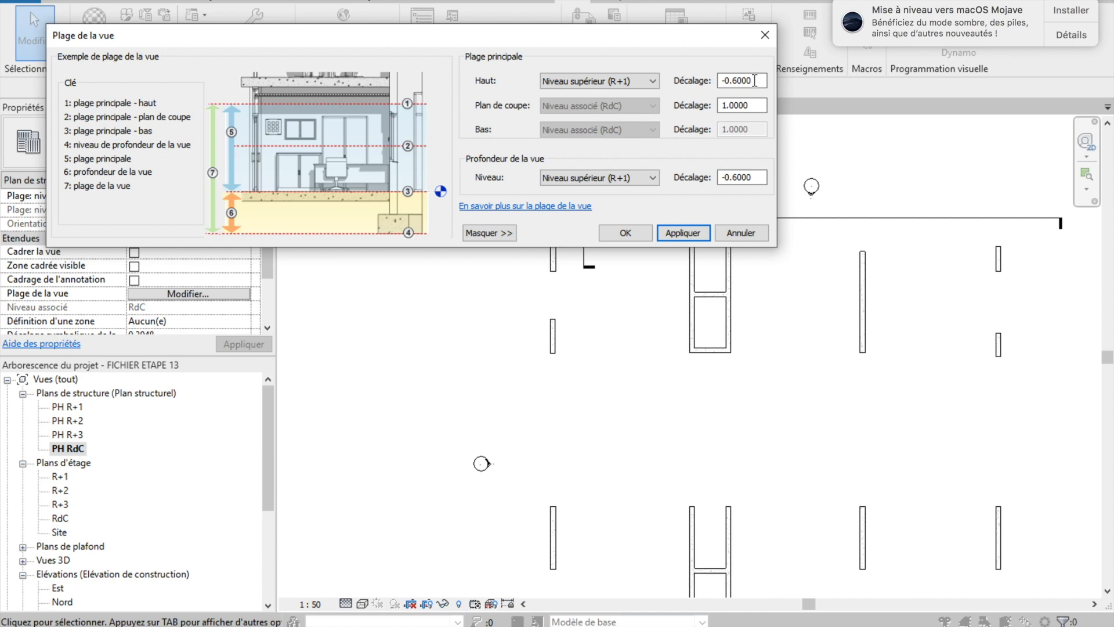
# Set the top and view depth offsets of the PH RdC view range to 0.3 and accept the settings
pyautogui.moveTo(754, 80); pyautogui.dragTo(718, 81)
pyautogui.write('0.3')
pyautogui.click(774, 177)
pyautogui.moveTo(763, 177); pyautogui.dragTo(690, 178)
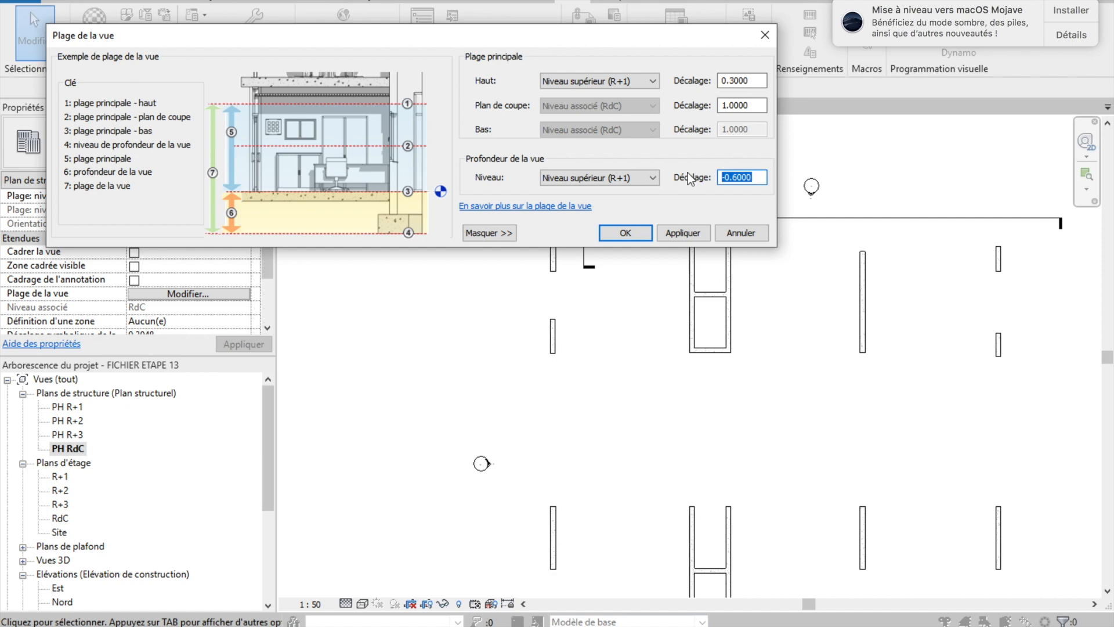
pyautogui.press('BackSpace')
pyautogui.write('0.3')
pyautogui.click(625, 232)
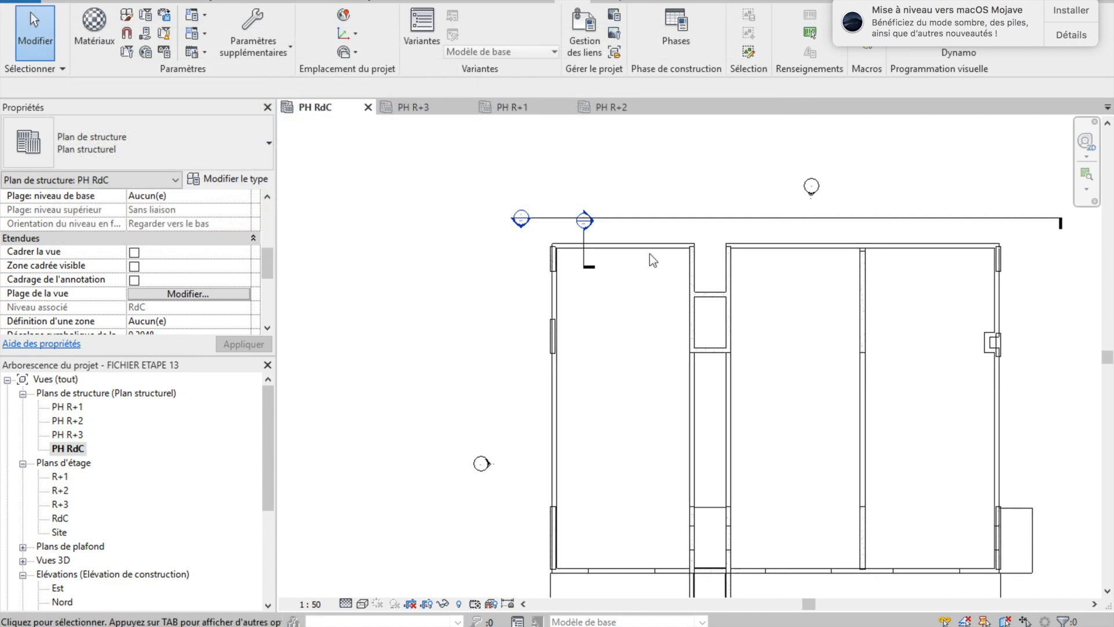
# Examine the brick wall and the concrete wall at the upper-left corner of the PH RdC plan
pyautogui.scroll(2, 651, 253)
pyautogui.scroll(1, 653, 253)
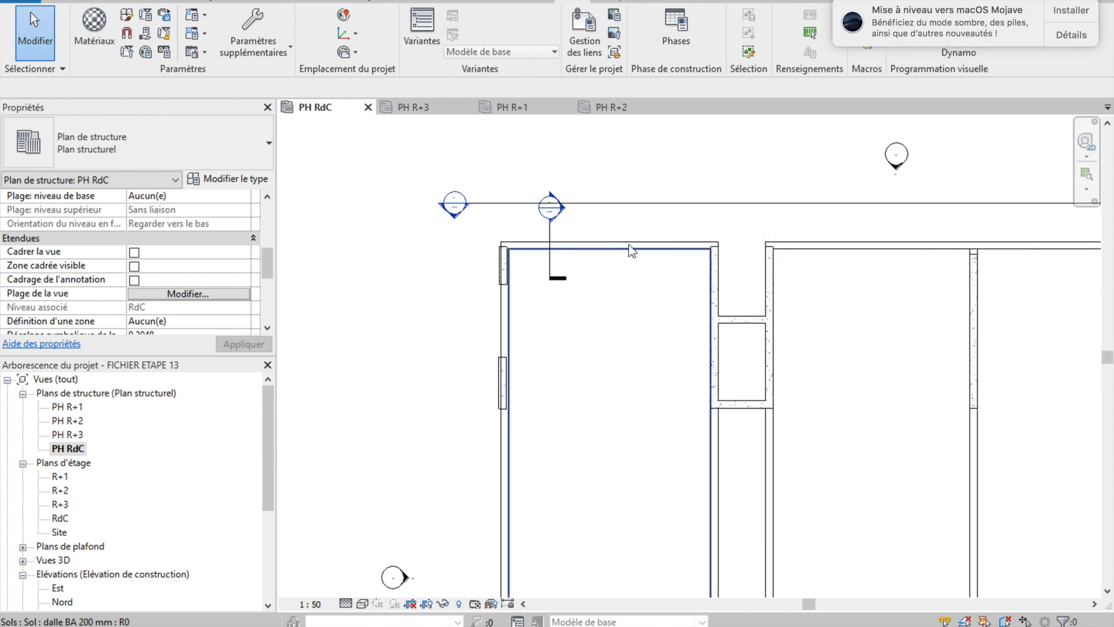
pyautogui.click(571, 249)
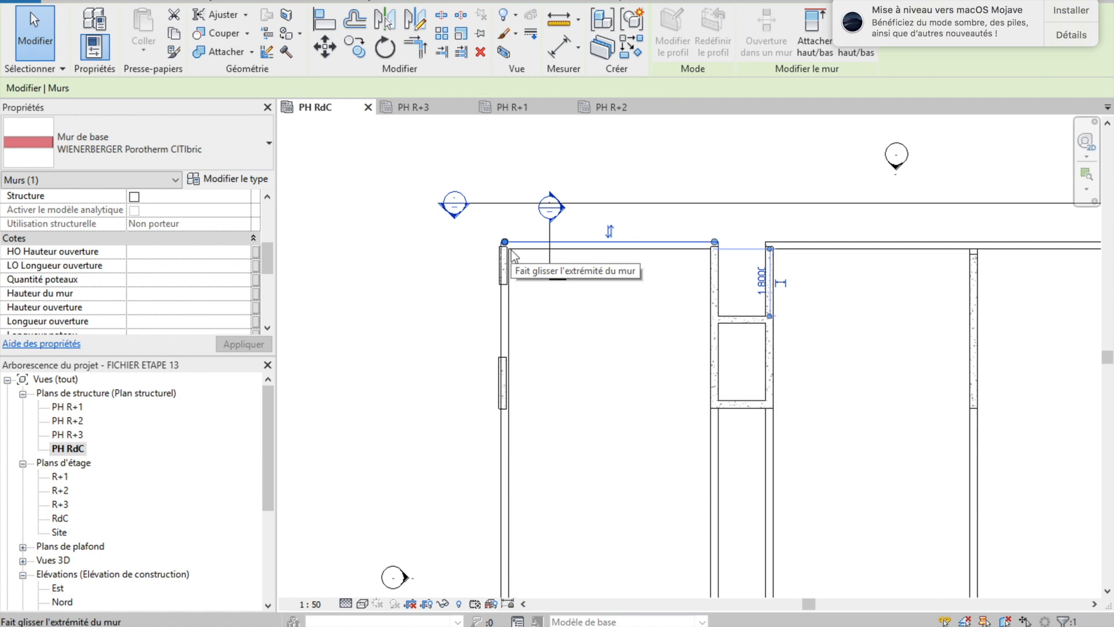
pyautogui.press('Escape')
pyautogui.click(508, 258)
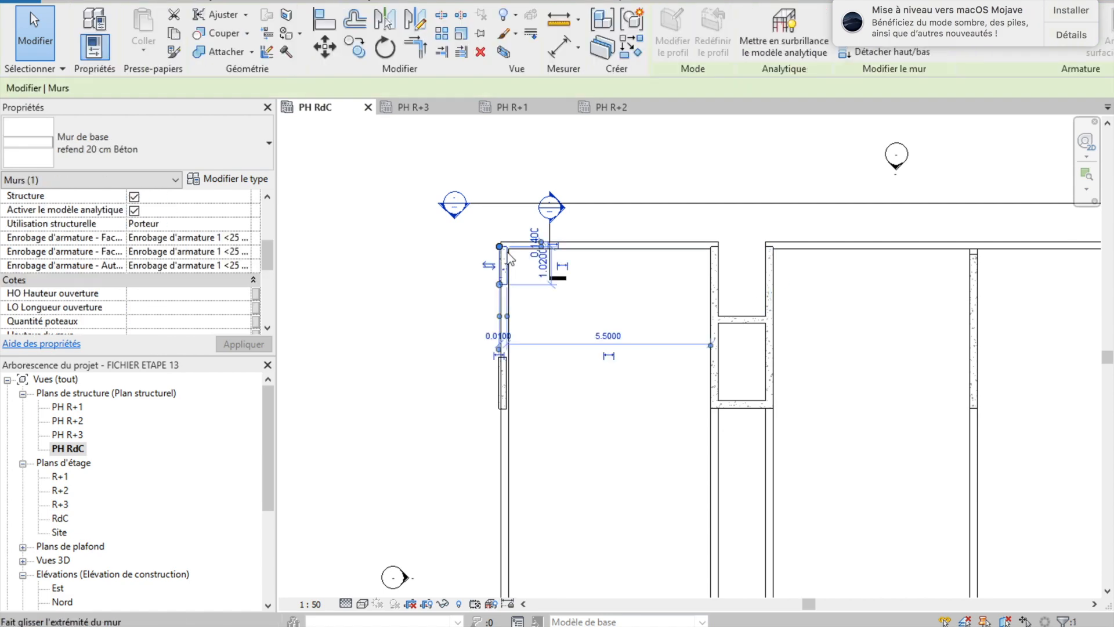
pyautogui.press('Escape')
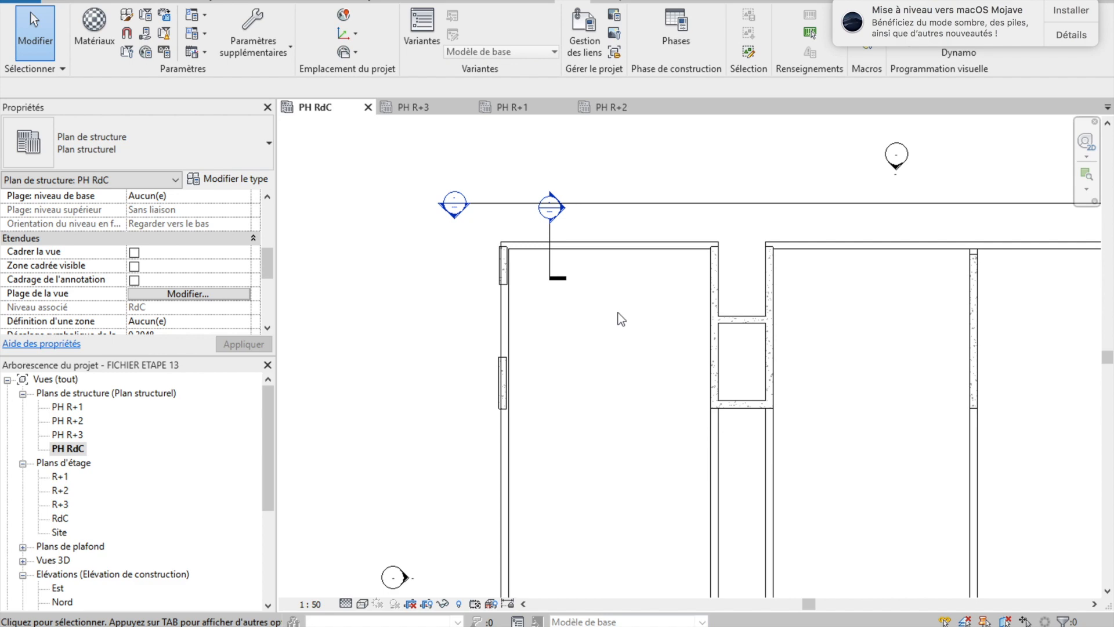
pyautogui.click(600, 246)
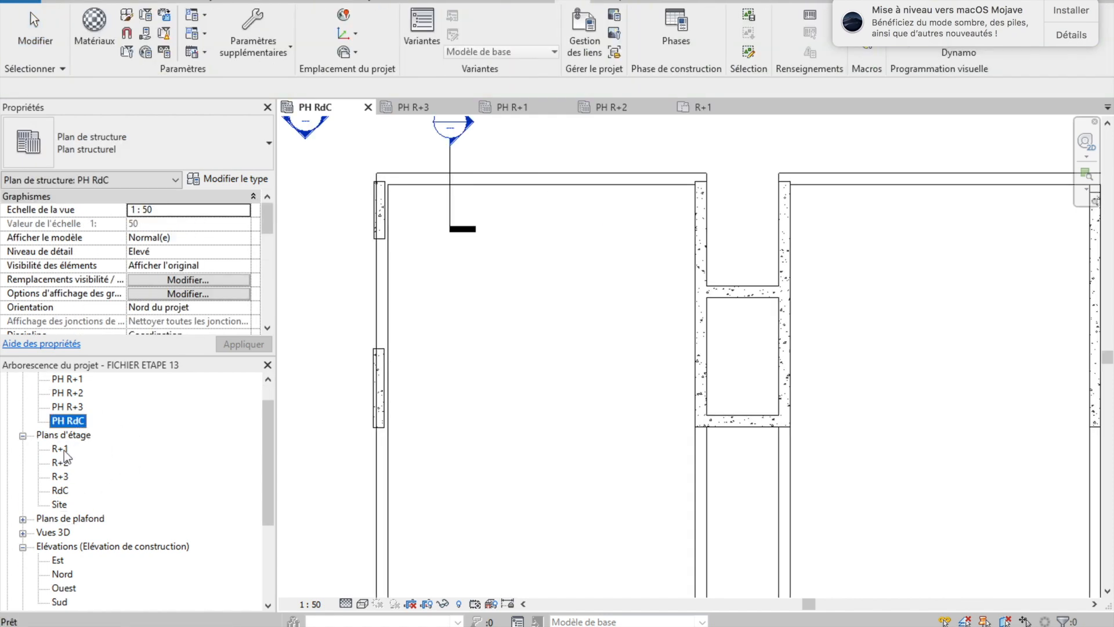
# Open the R+1 floor plan and start a new project parameter named "Niveau du mur"
pyautogui.doubleClick(60, 448)
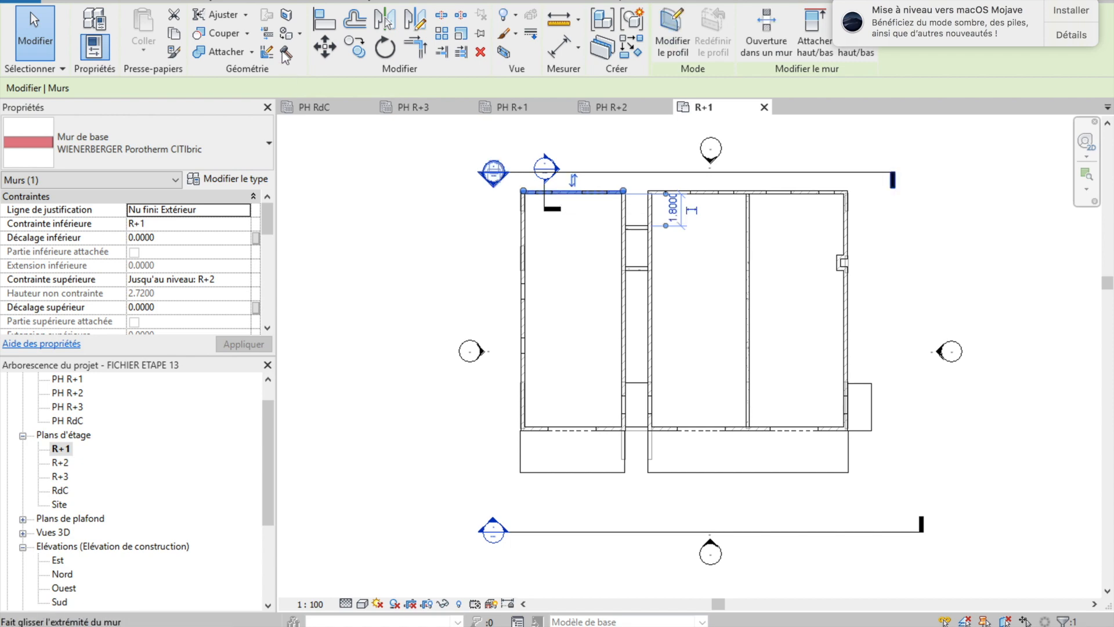
pyautogui.click(572, 3)
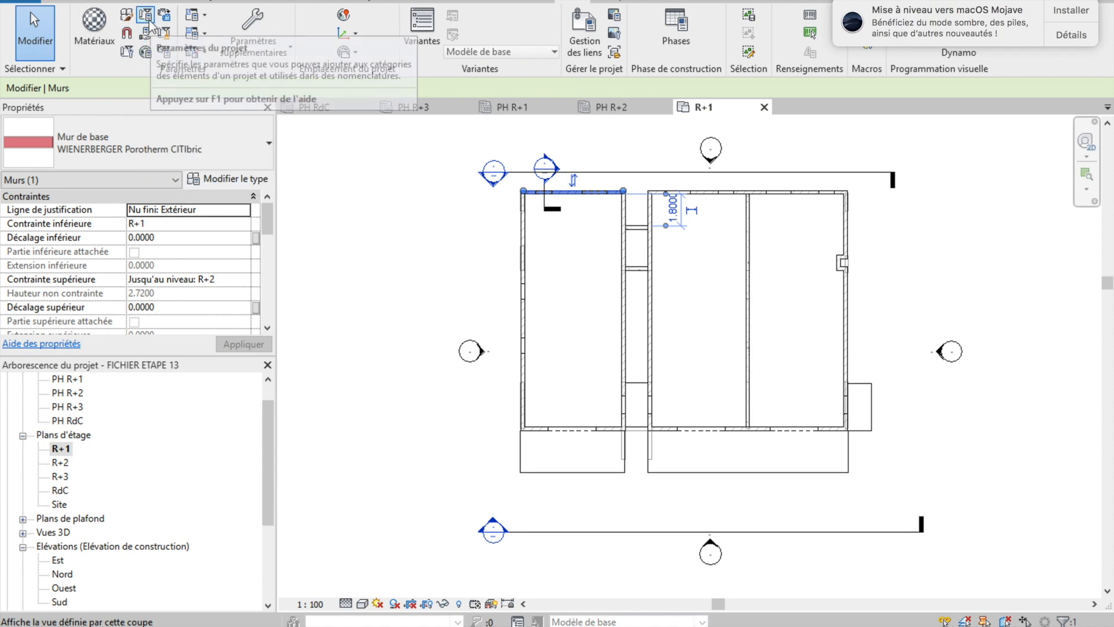
pyautogui.click(145, 14)
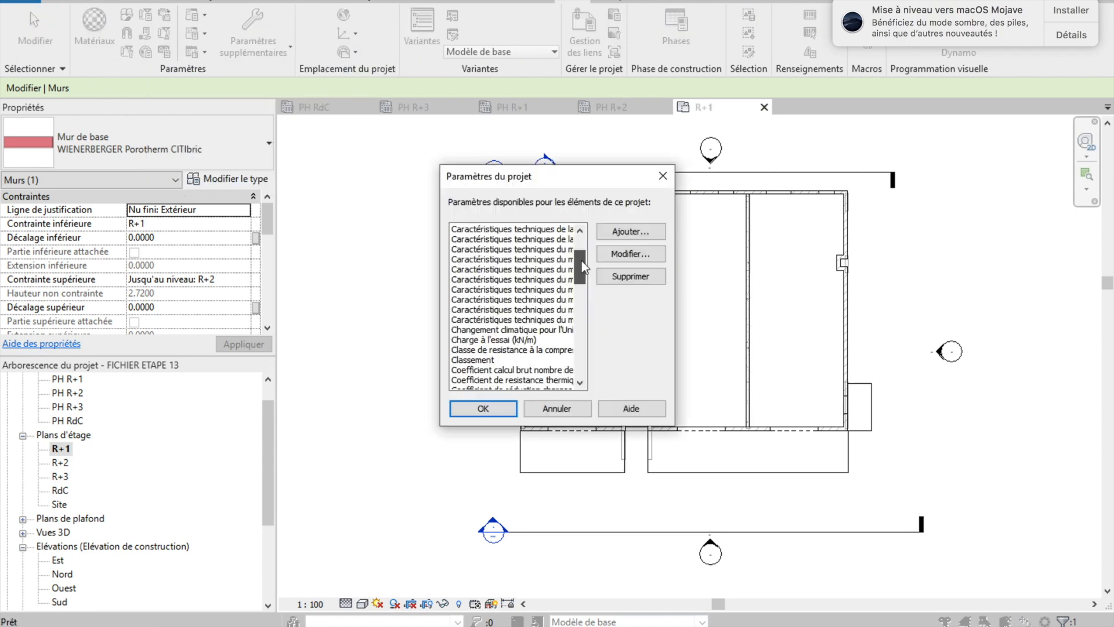
pyautogui.click(643, 236)
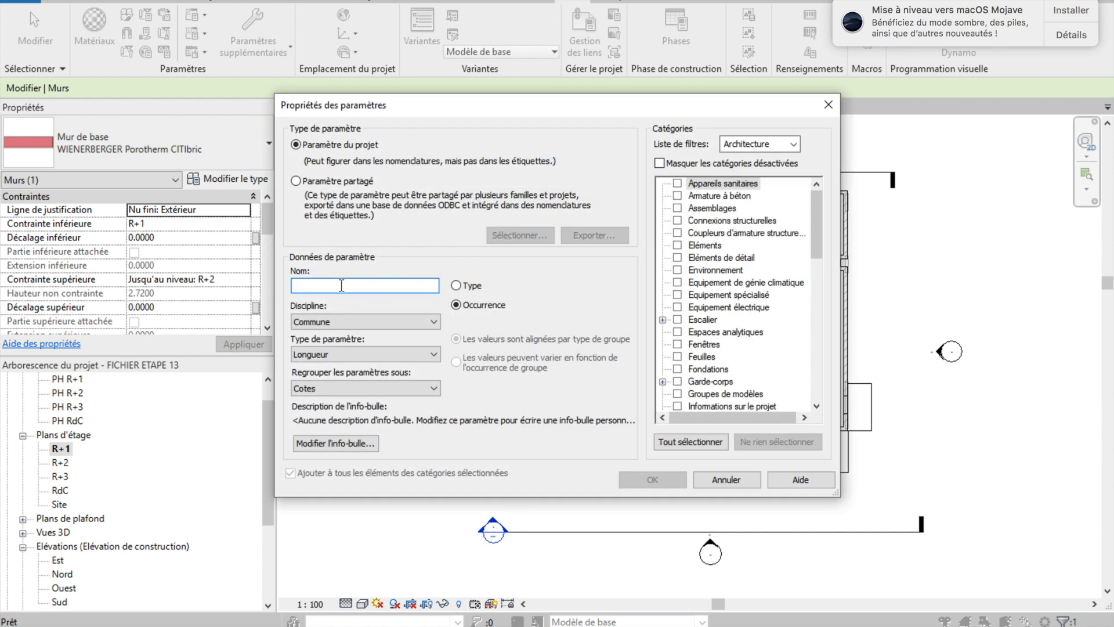
pyautogui.write('Ni')
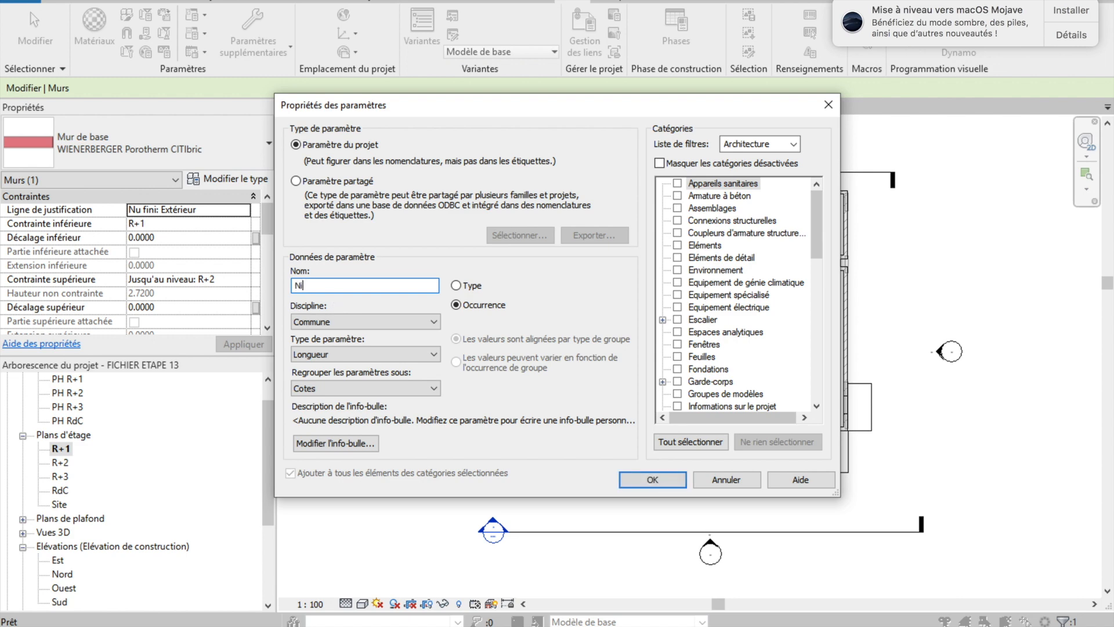
pyautogui.write('veau du mur')
# Make the new parameter a Texte type grouped under Texte, assign it to the Murs category and confirm
pyautogui.click(434, 354)
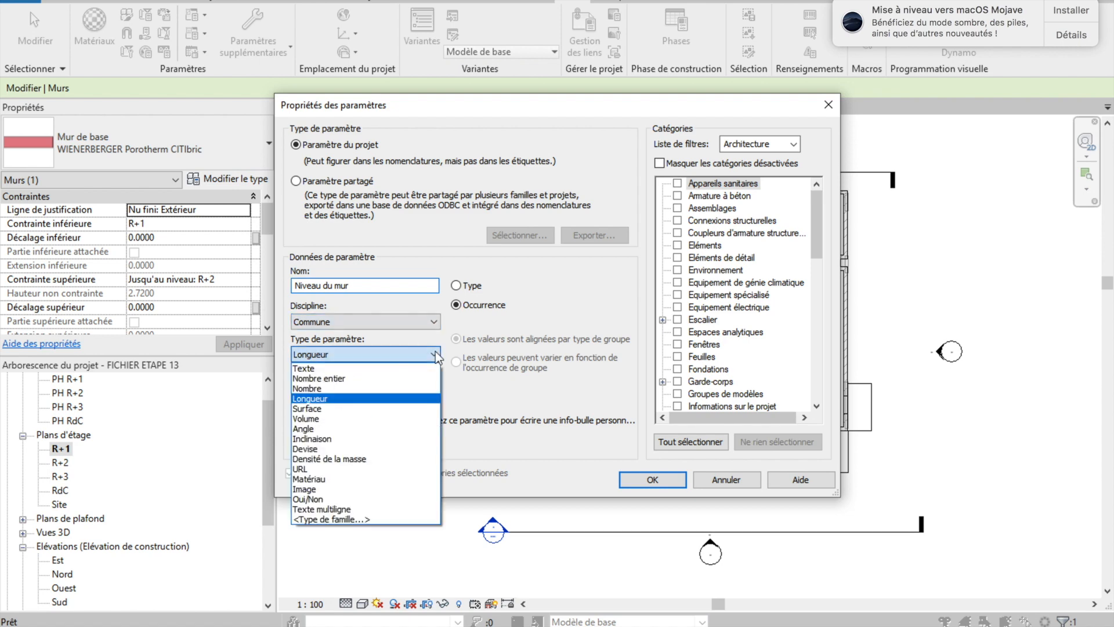
pyautogui.click(306, 371)
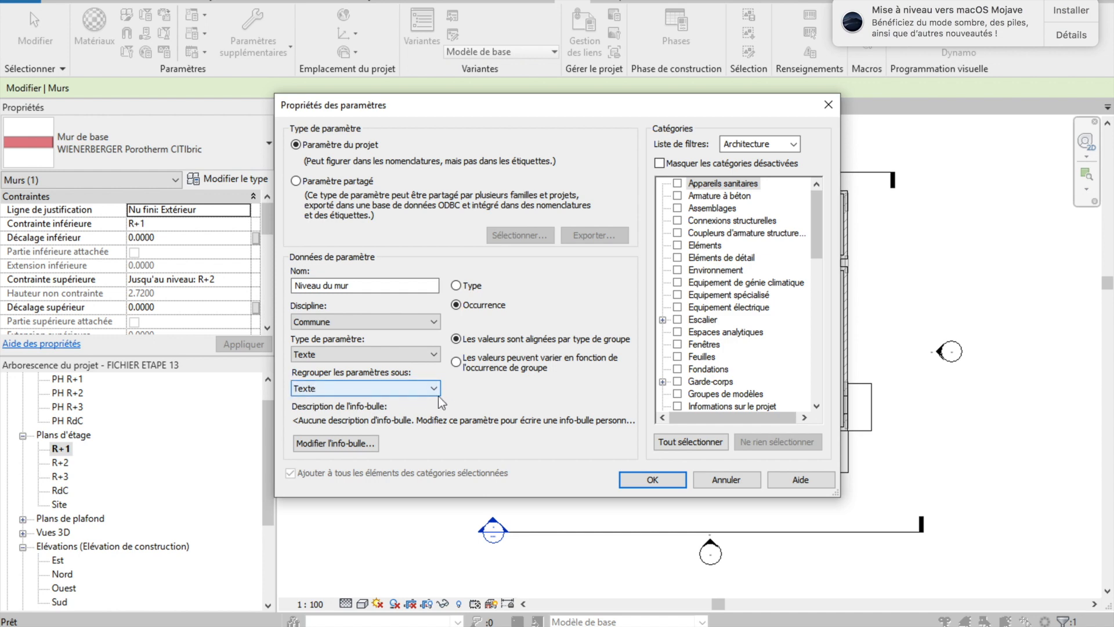
pyautogui.click(326, 391)
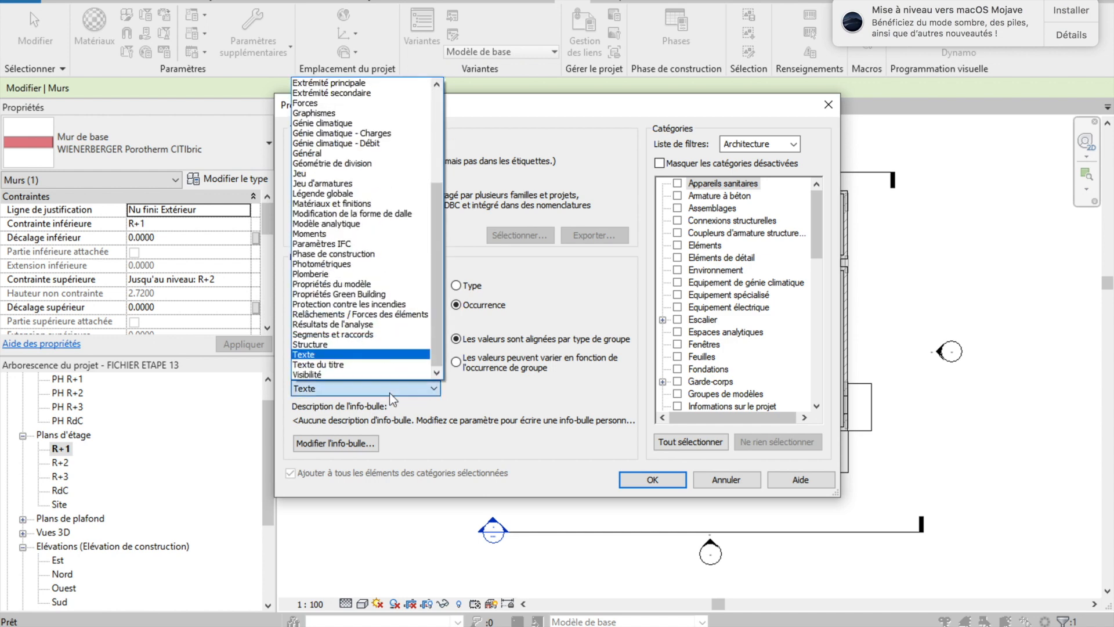
pyautogui.click(388, 391)
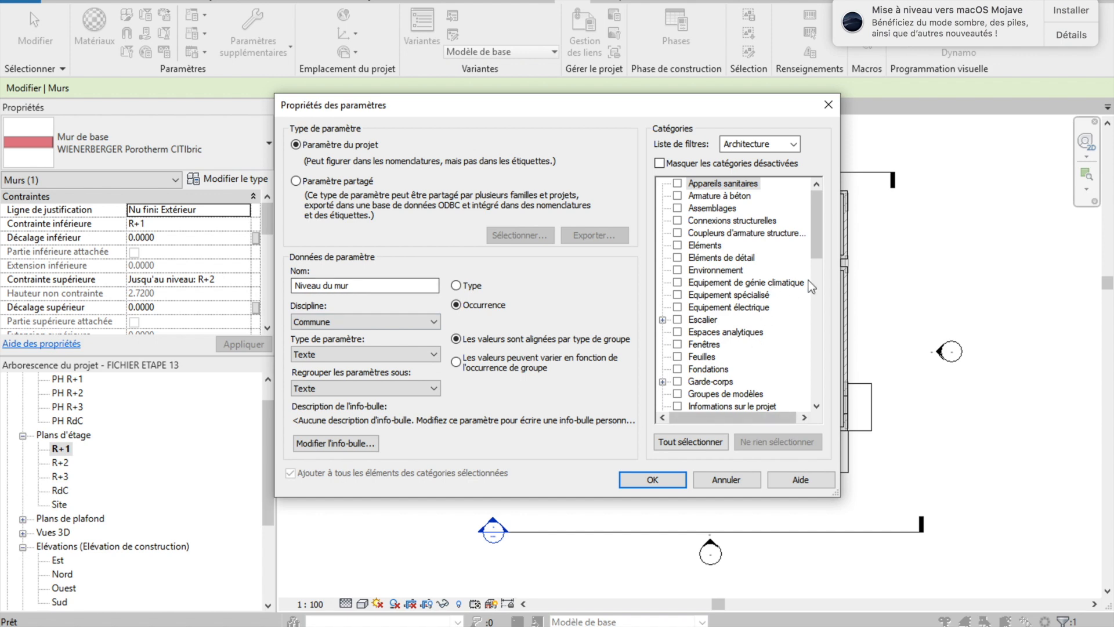
pyautogui.moveTo(813, 252); pyautogui.dragTo(817, 300)
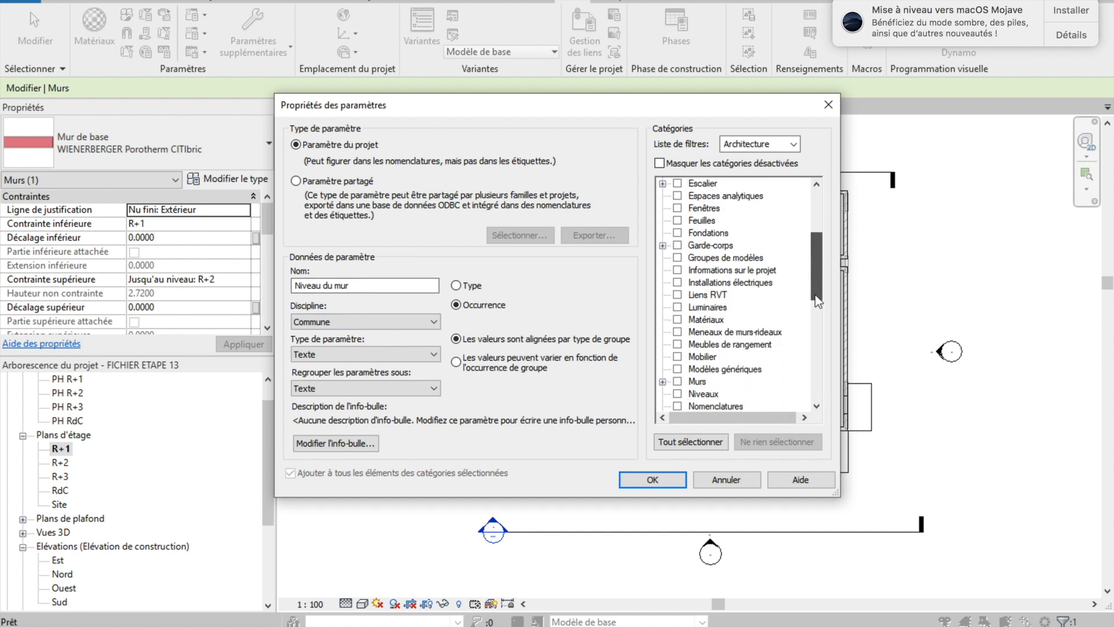
pyautogui.click(678, 382)
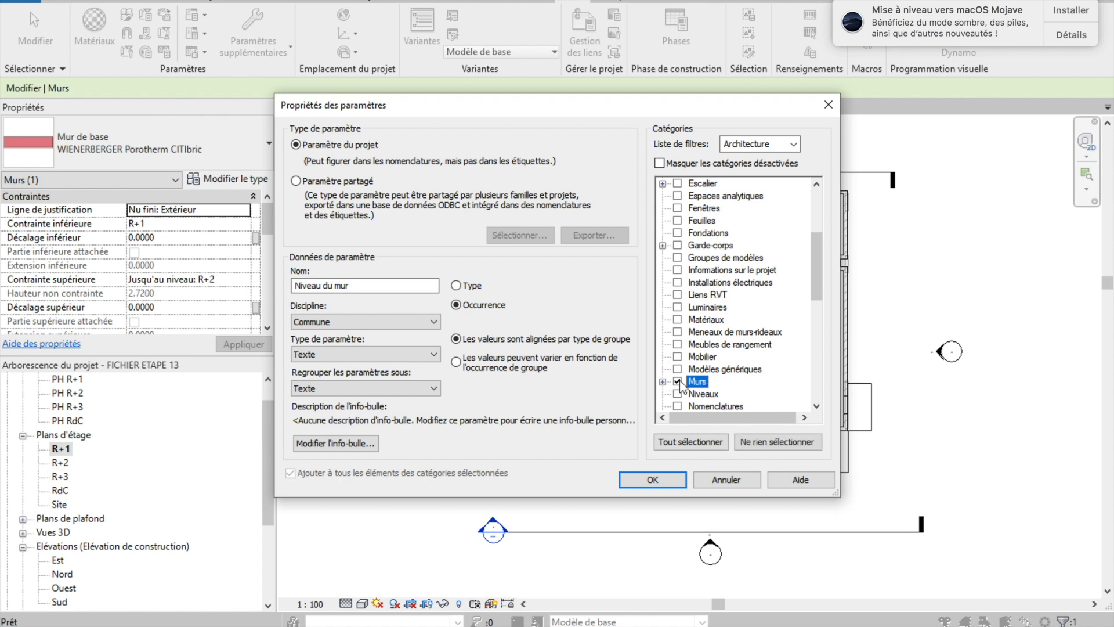
pyautogui.click(669, 481)
pyautogui.click(495, 407)
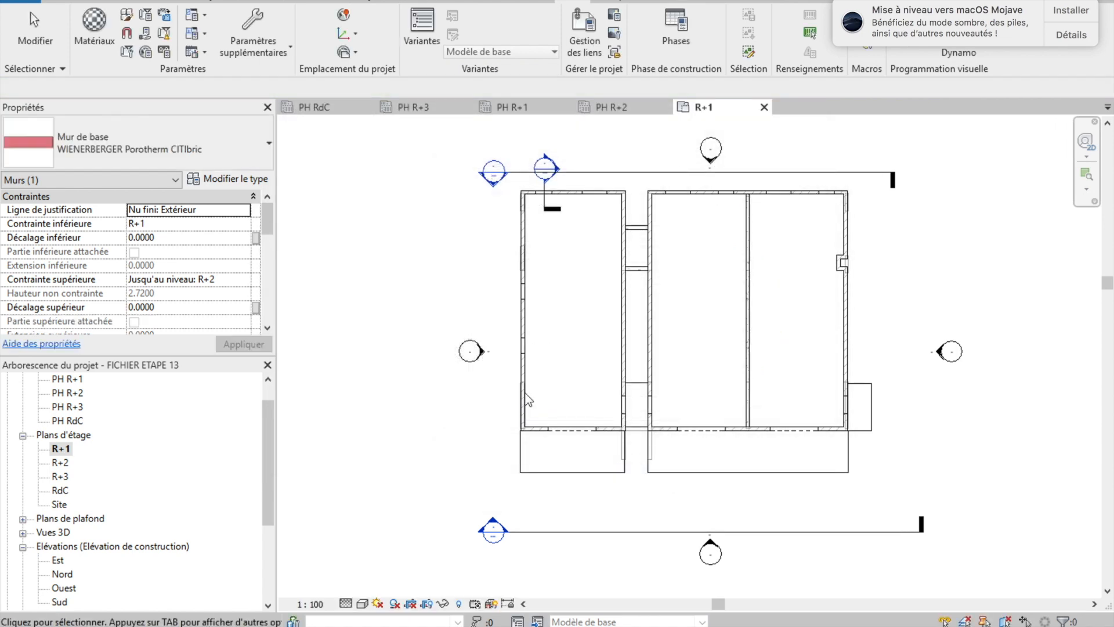
# Select the upper-left brick wall in R+1 and check its properties for the Niveau du mur parameter
pyautogui.click(569, 192)
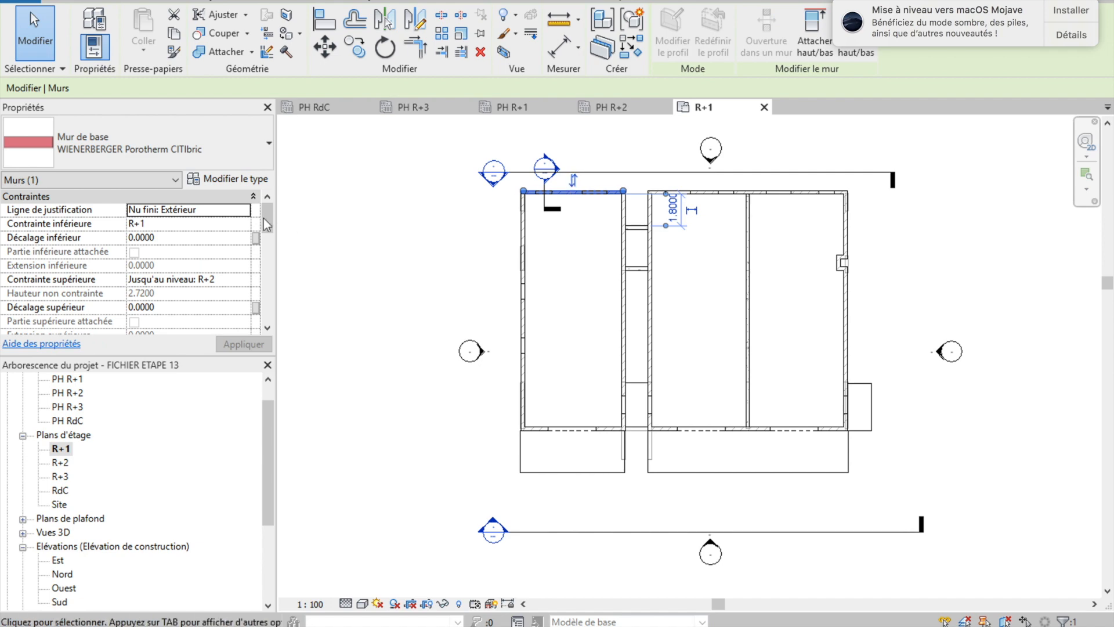
pyautogui.moveTo(270, 221); pyautogui.dragTo(270, 252)
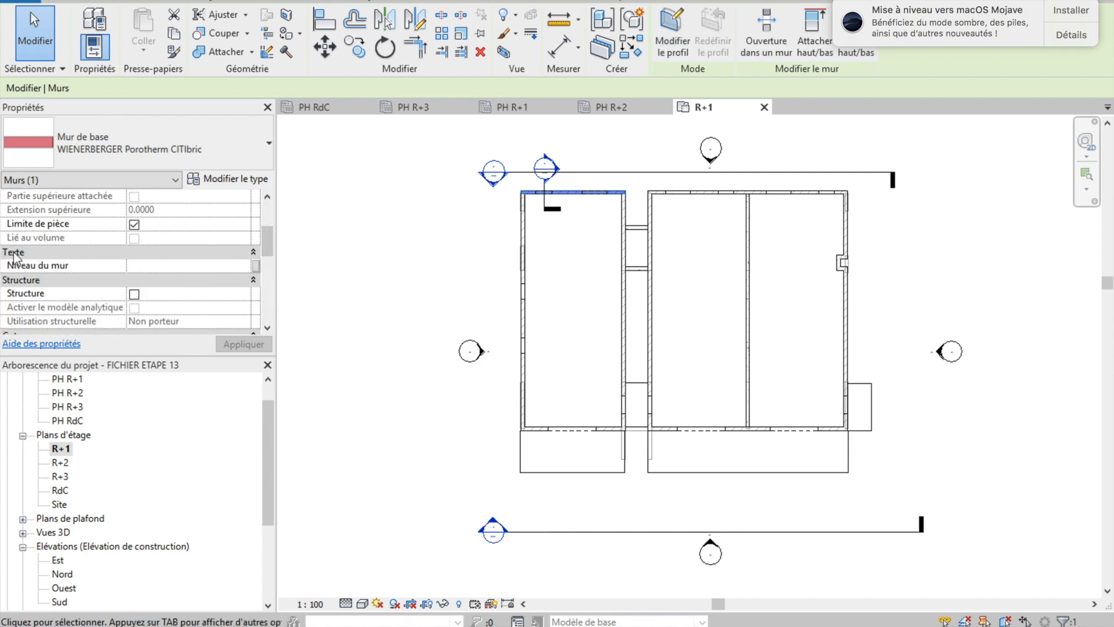
pyautogui.click(39, 271)
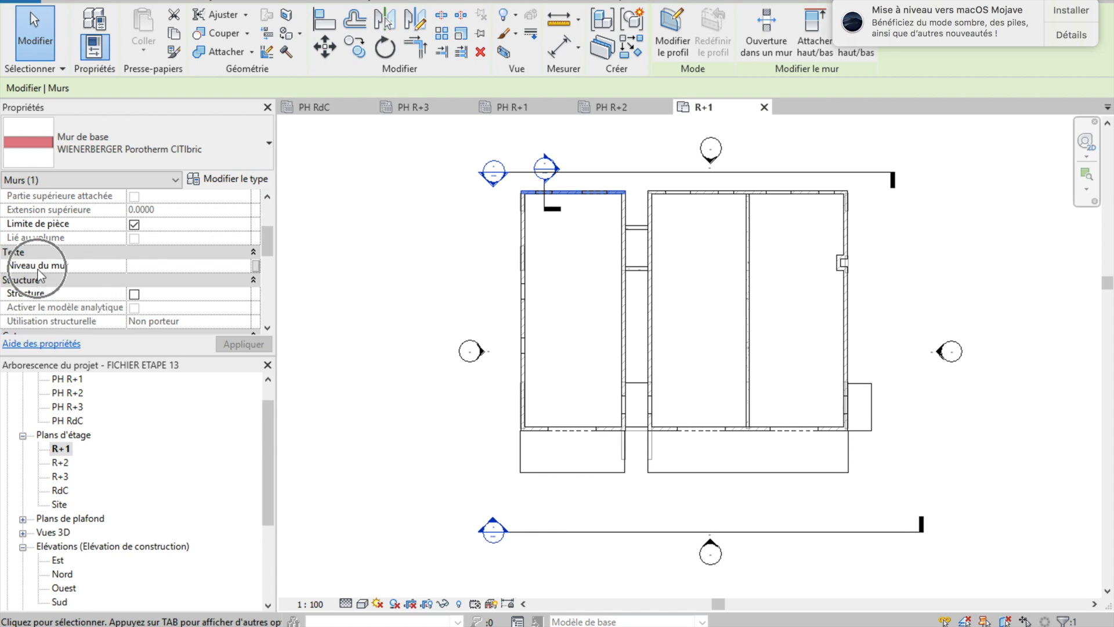
# Select all brick walls of this type visible in the R+1 view and set their Niveau du mur to "R+1 Brique"
pyautogui.rightClick(558, 193)
pyautogui.moveTo(623, 406)
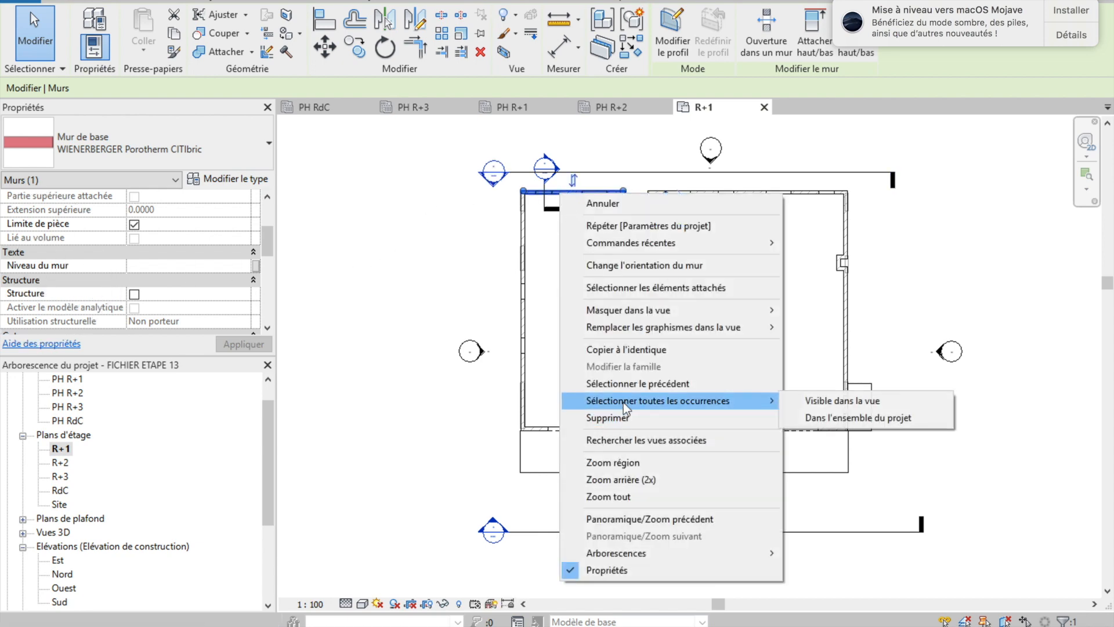
pyautogui.click(816, 401)
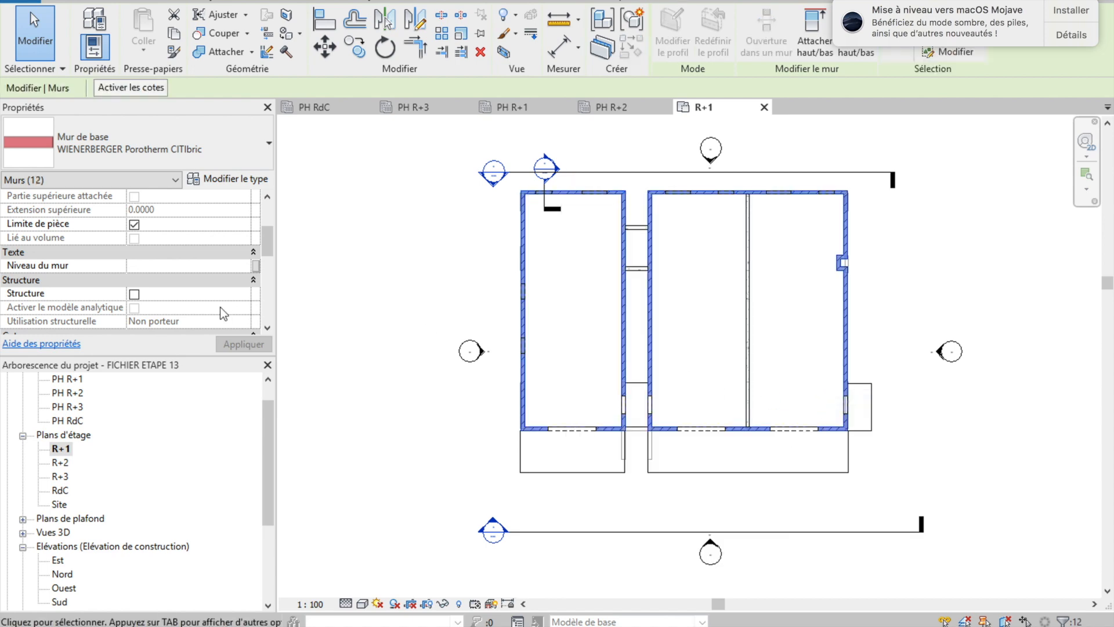
pyautogui.click(150, 264)
pyautogui.write('R+1 ')
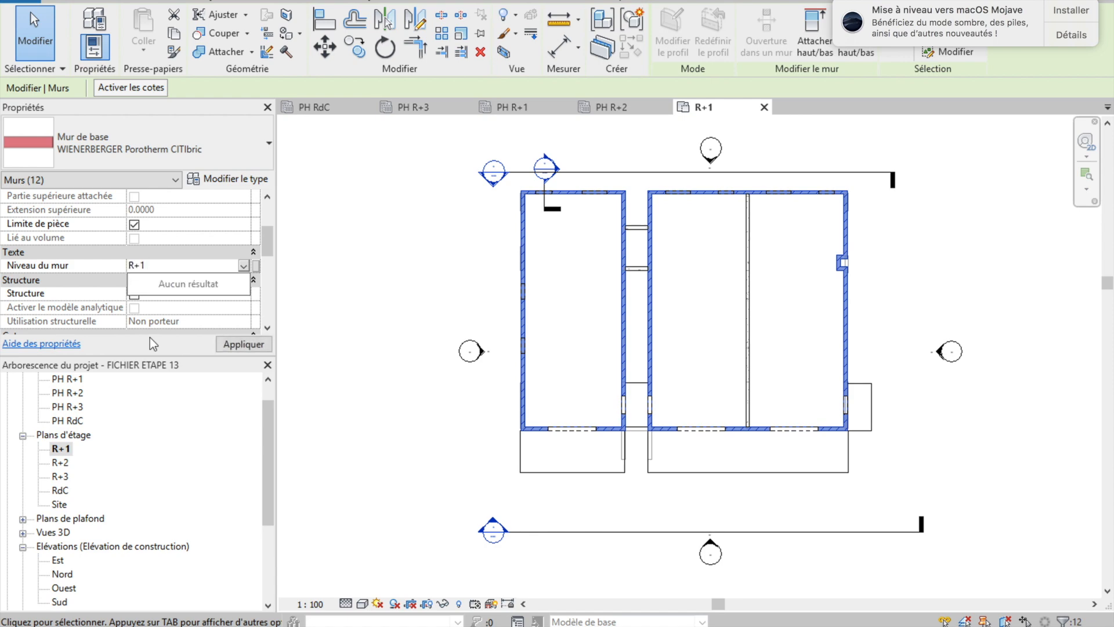
pyautogui.write('Brique')
pyautogui.press('Return')
# Select all refend 20 cm Béton walls visible in the R+1 view and set their Niveau du mur to "R+1 Béton"
pyautogui.click(638, 226)
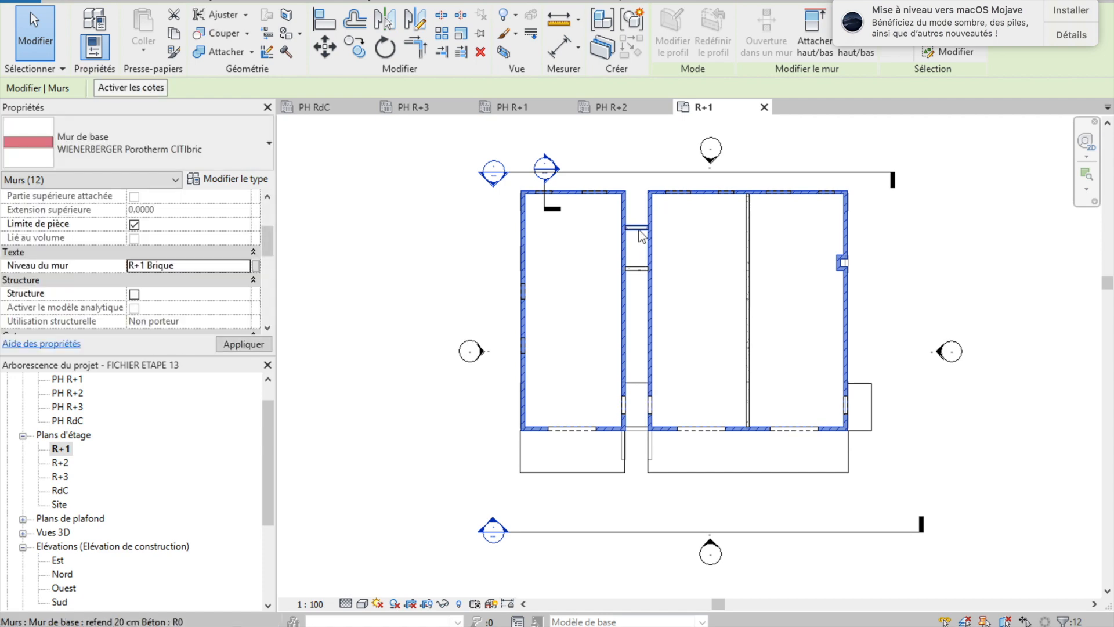
pyautogui.rightClick(640, 232)
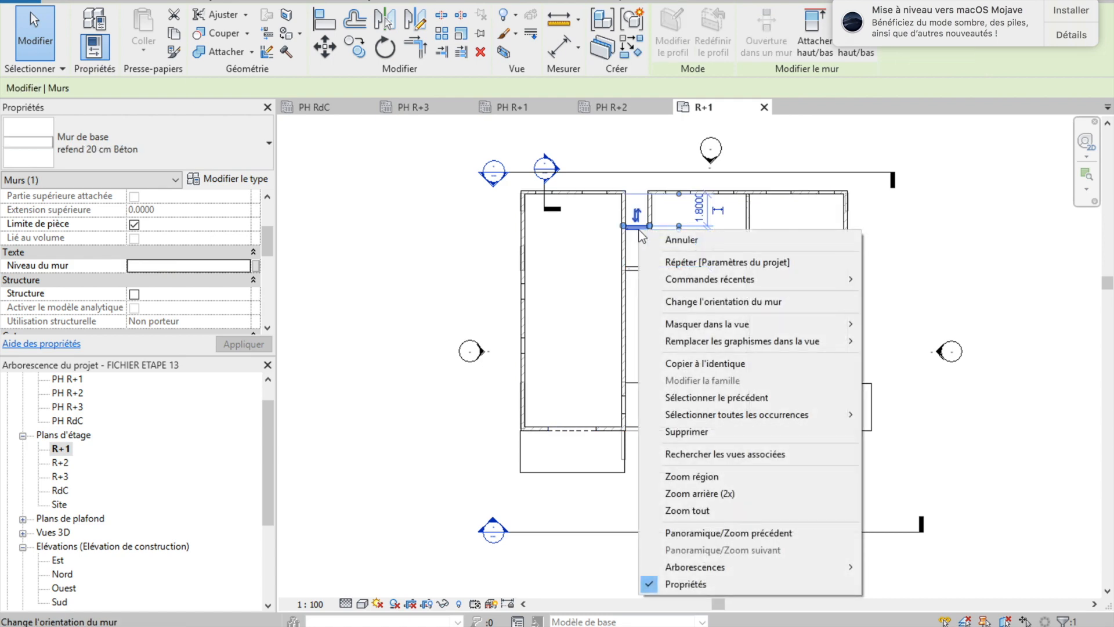
pyautogui.moveTo(709, 413)
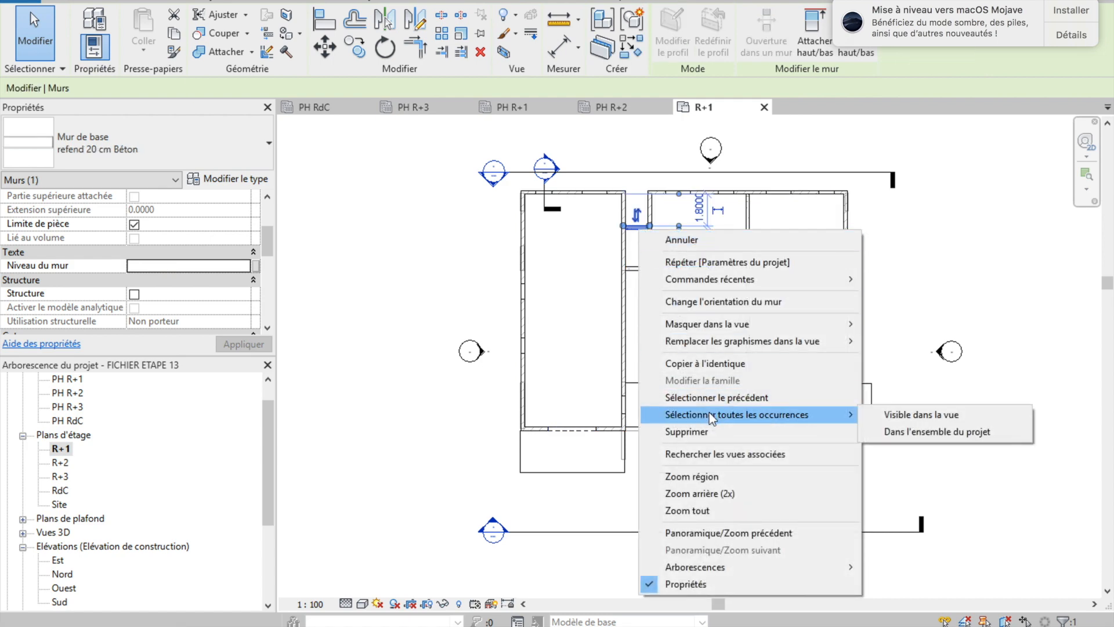
pyautogui.click(881, 414)
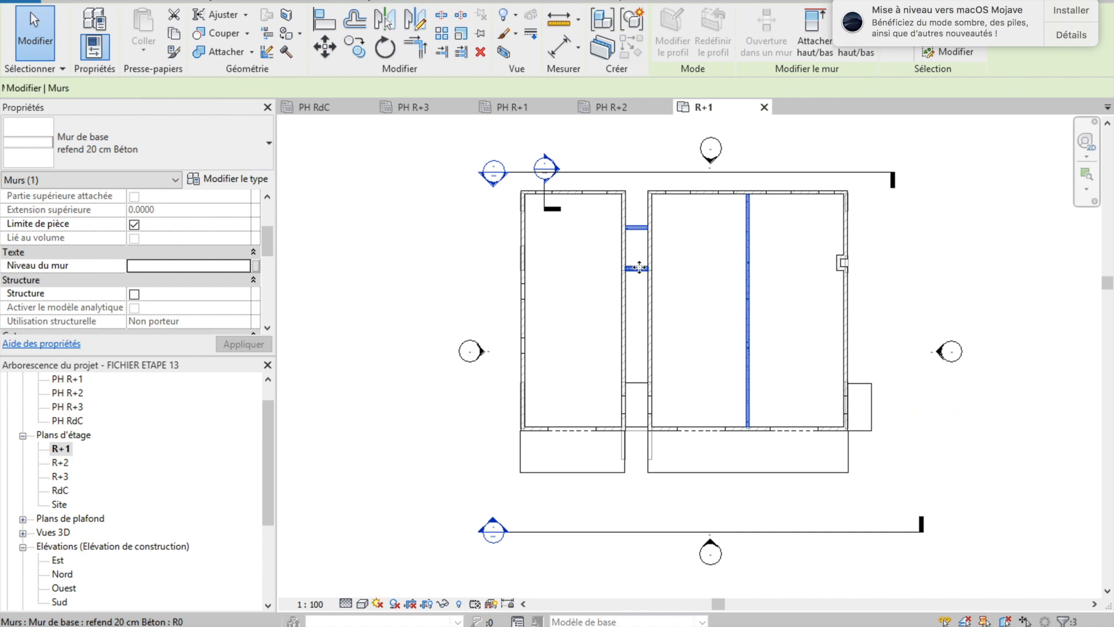
pyautogui.click(154, 265)
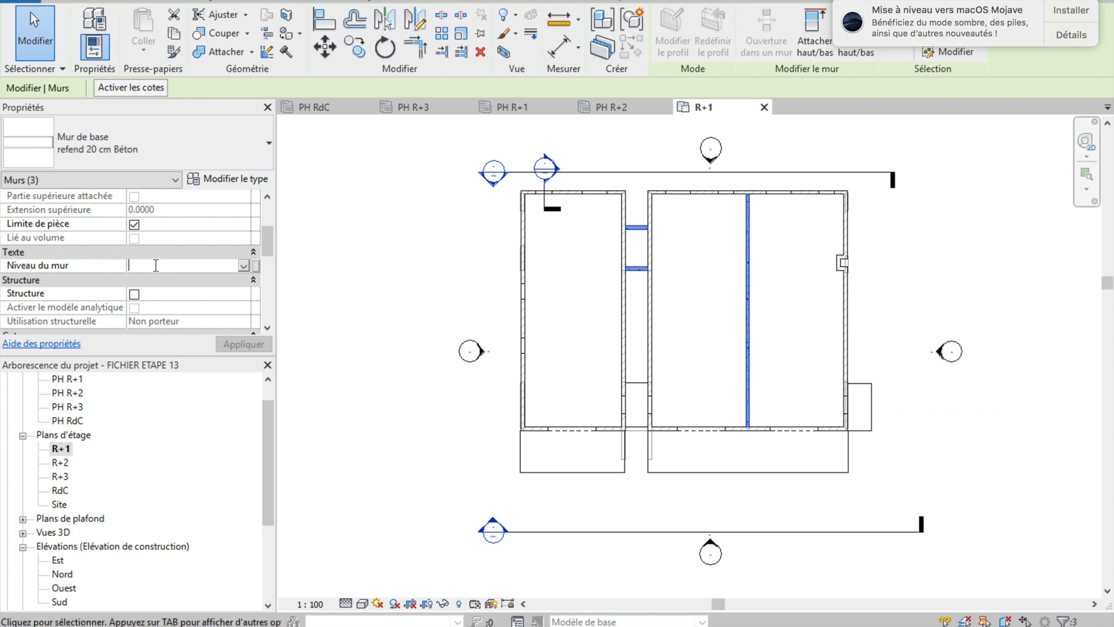
pyautogui.write('R+1 Béton')
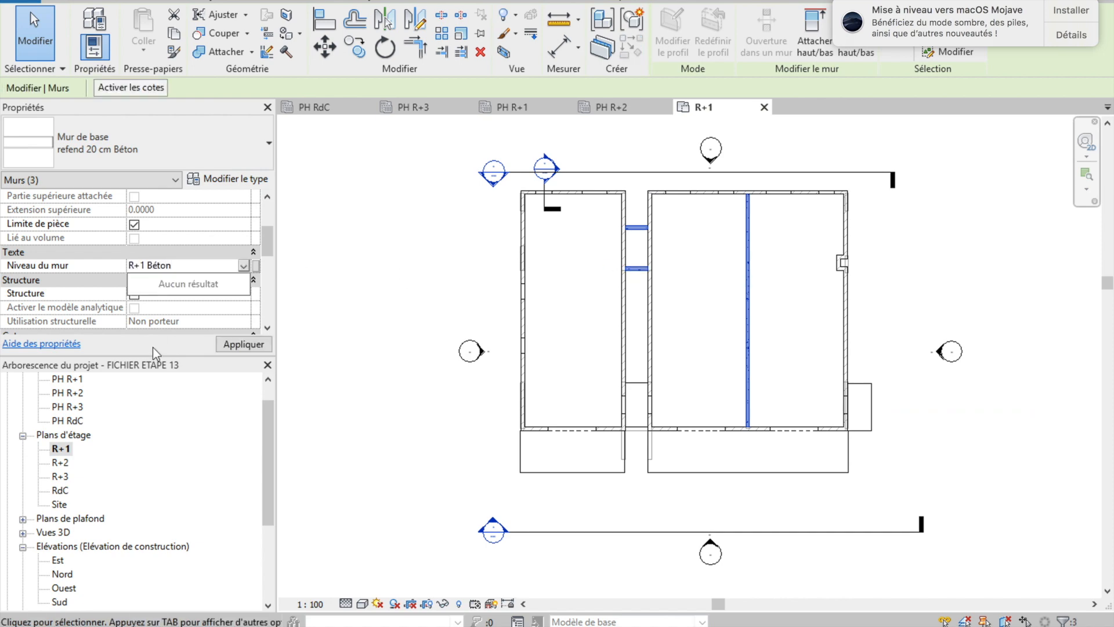
pyautogui.press('Return')
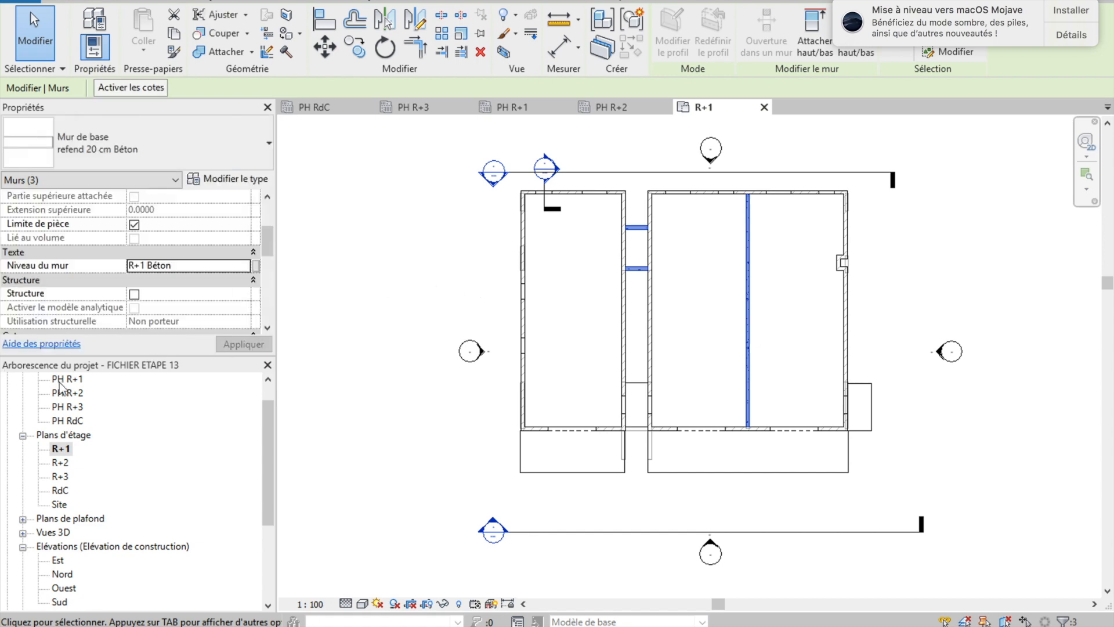
# Open the PH RdC structural plan and check the Niveau du mur value of the upper-left brick wall
pyautogui.doubleClick(73, 421)
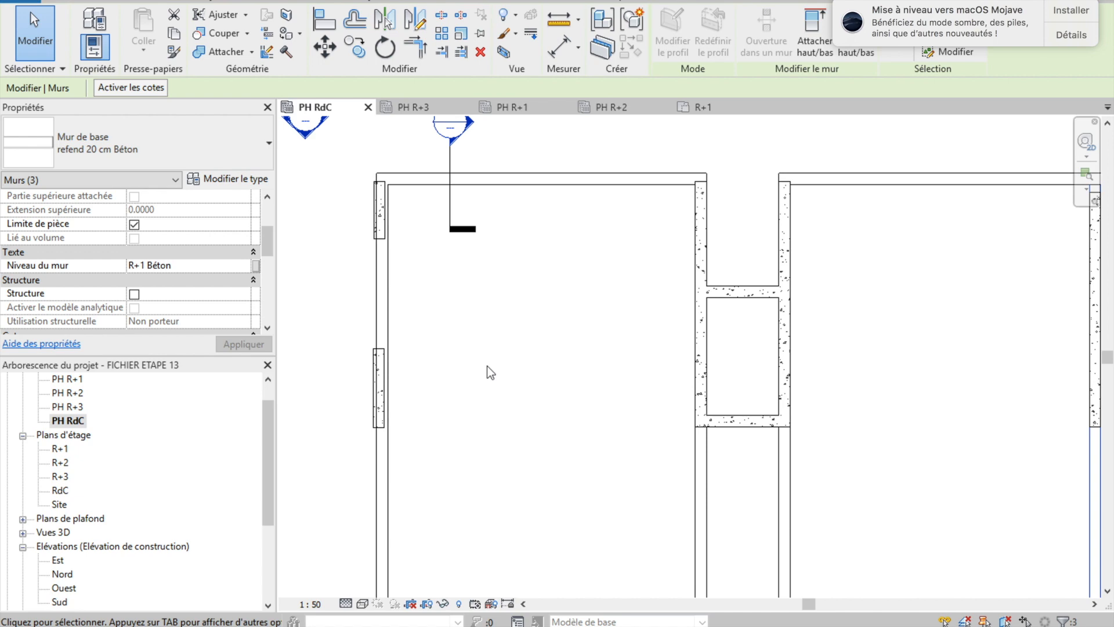
pyautogui.click(476, 183)
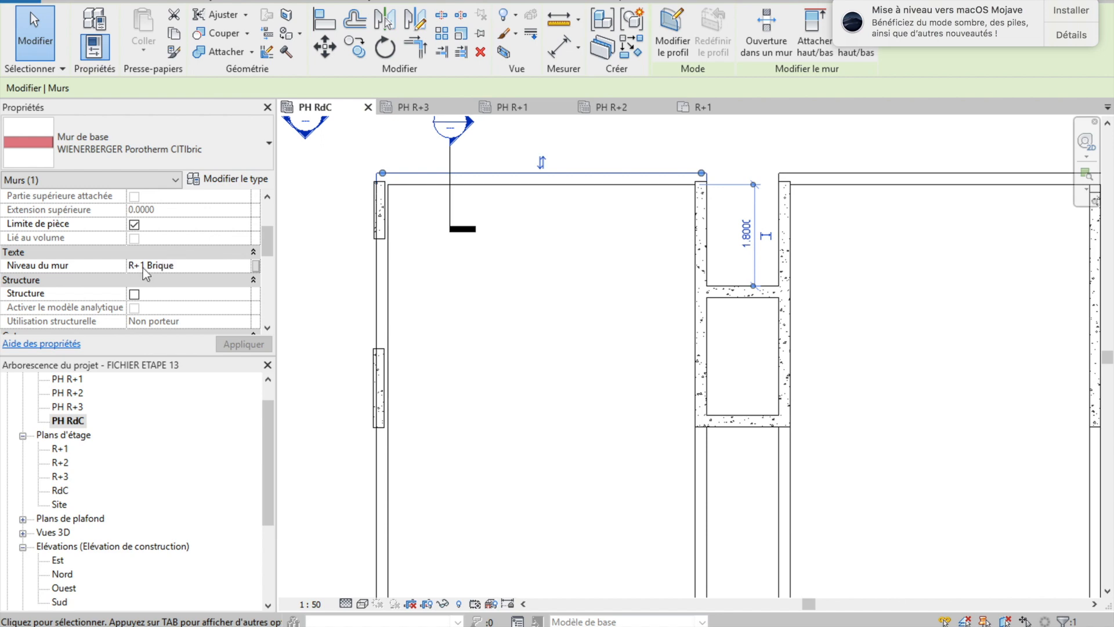
pyautogui.click(398, 211)
pyautogui.scroll(2, 802, 277)
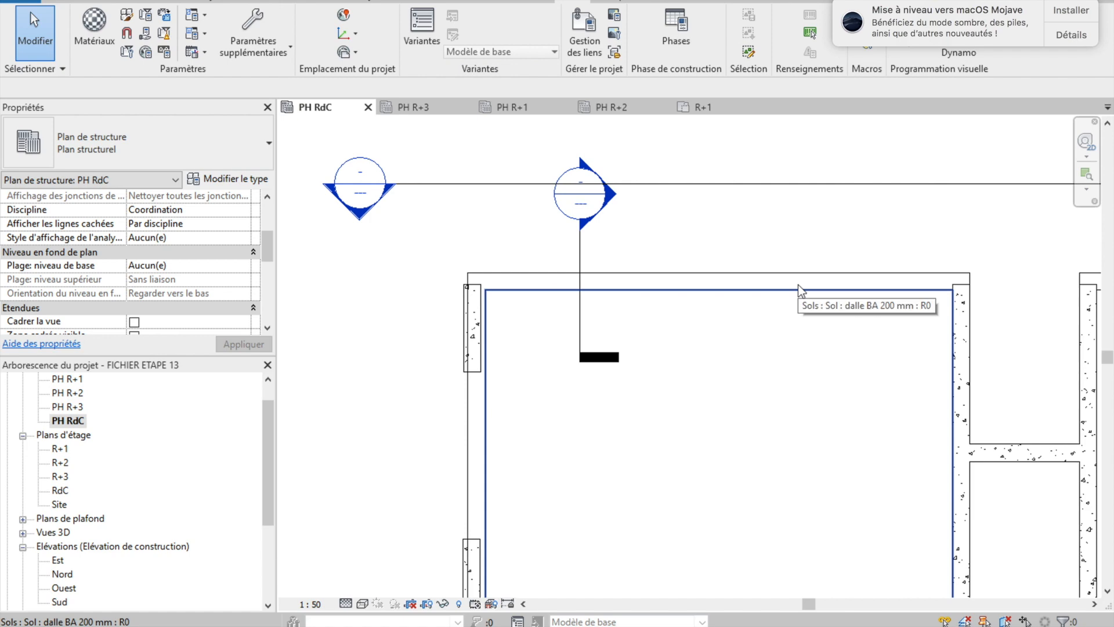
# Open the filter editor from the PH RdC view's visibility/graphics filter overrides
pyautogui.press('v')
pyautogui.press('g')
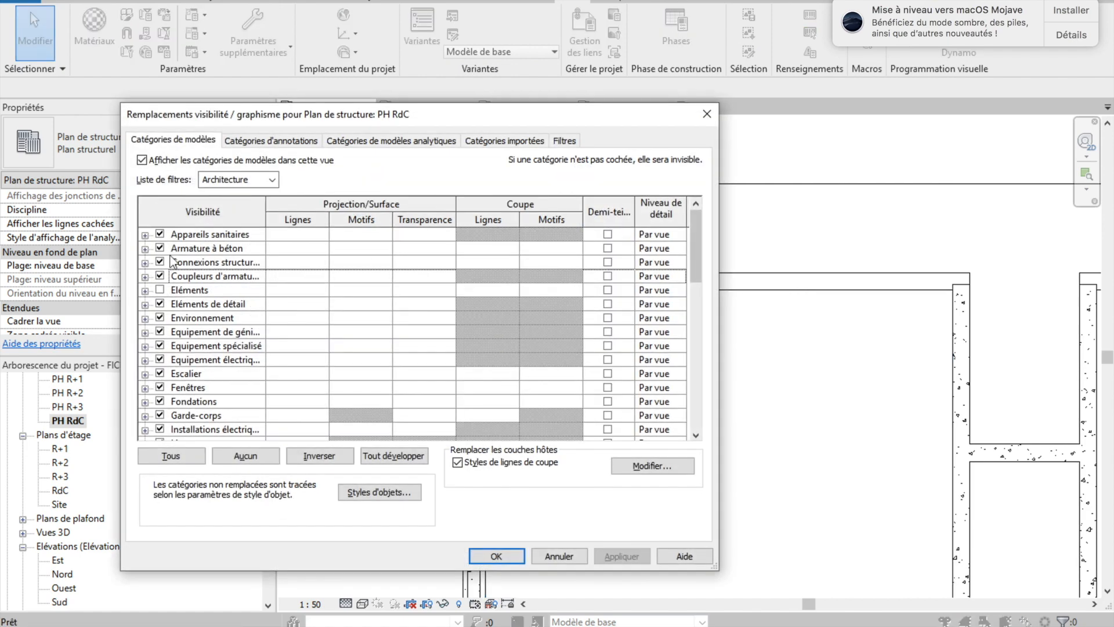
pyautogui.click(564, 141)
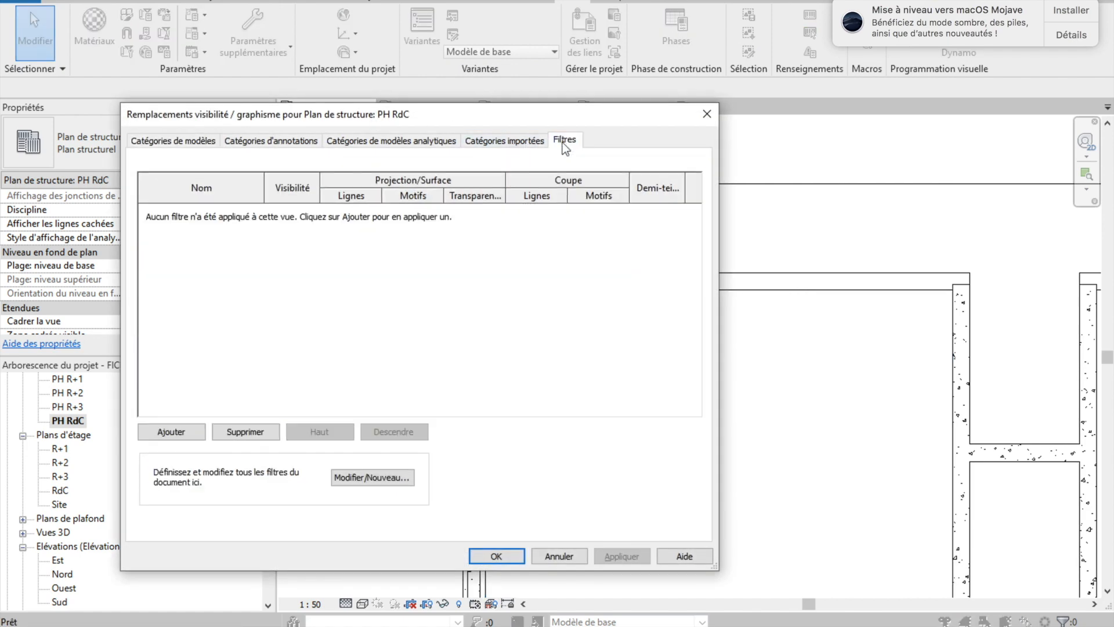
pyautogui.click(199, 433)
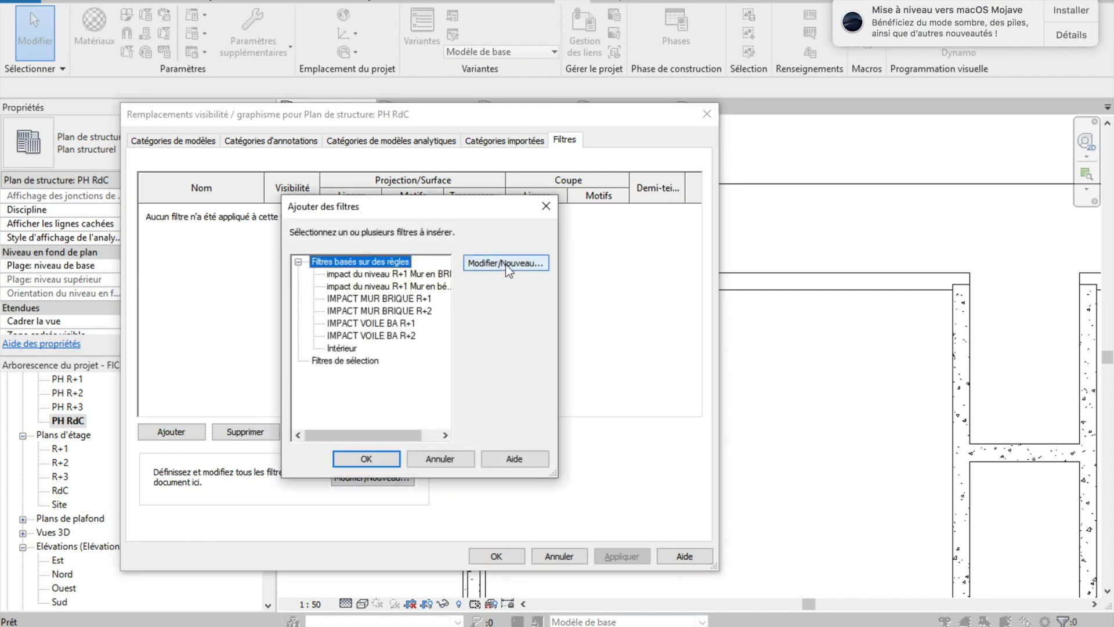
pyautogui.click(484, 264)
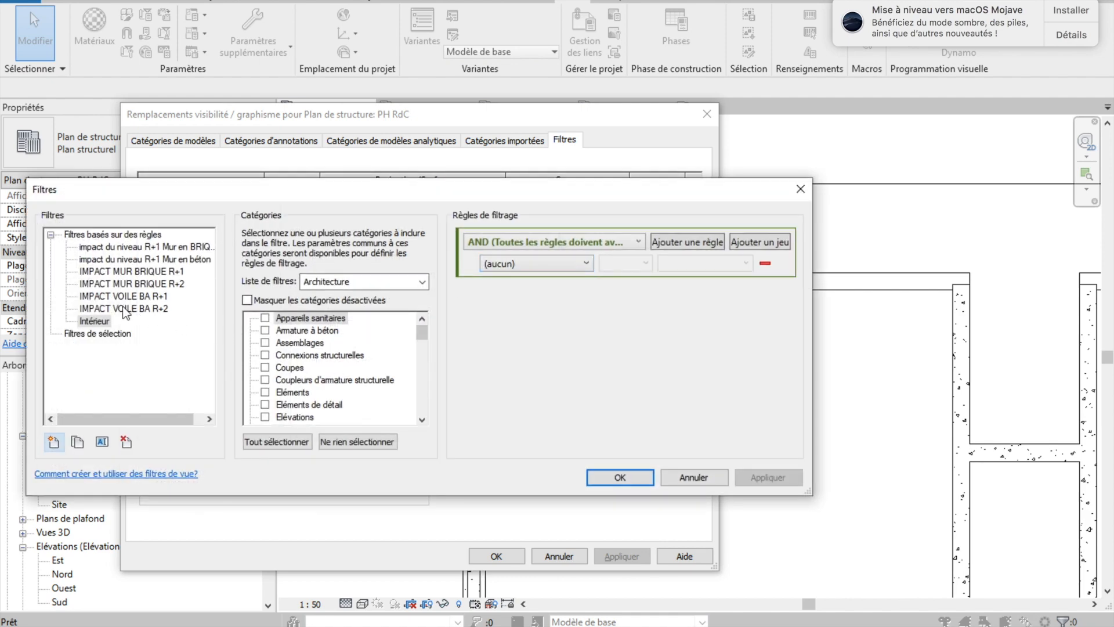
# Create a new rule-based filter named "impact R+1 brique"
pyautogui.click(54, 442)
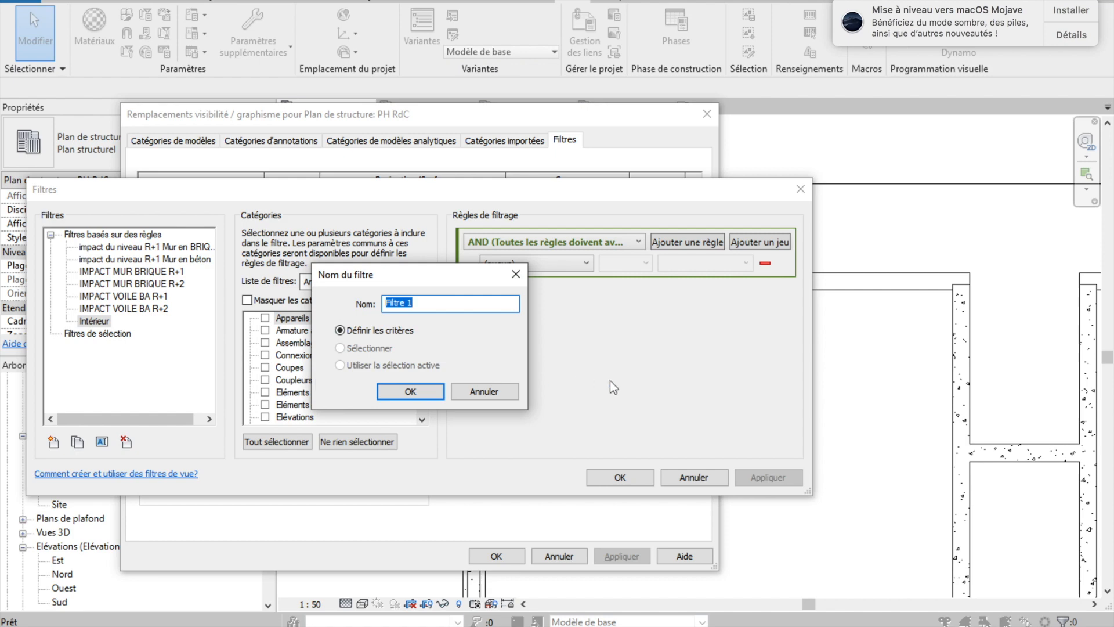
pyautogui.write('impa')
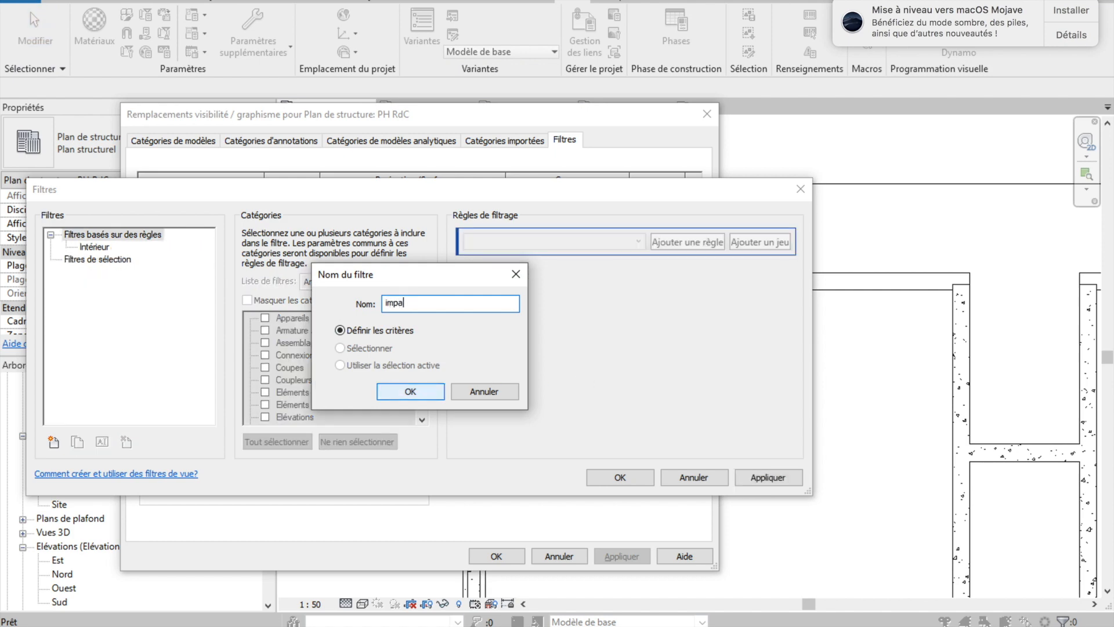
pyautogui.write('ct R +1 brique')
pyautogui.click(410, 392)
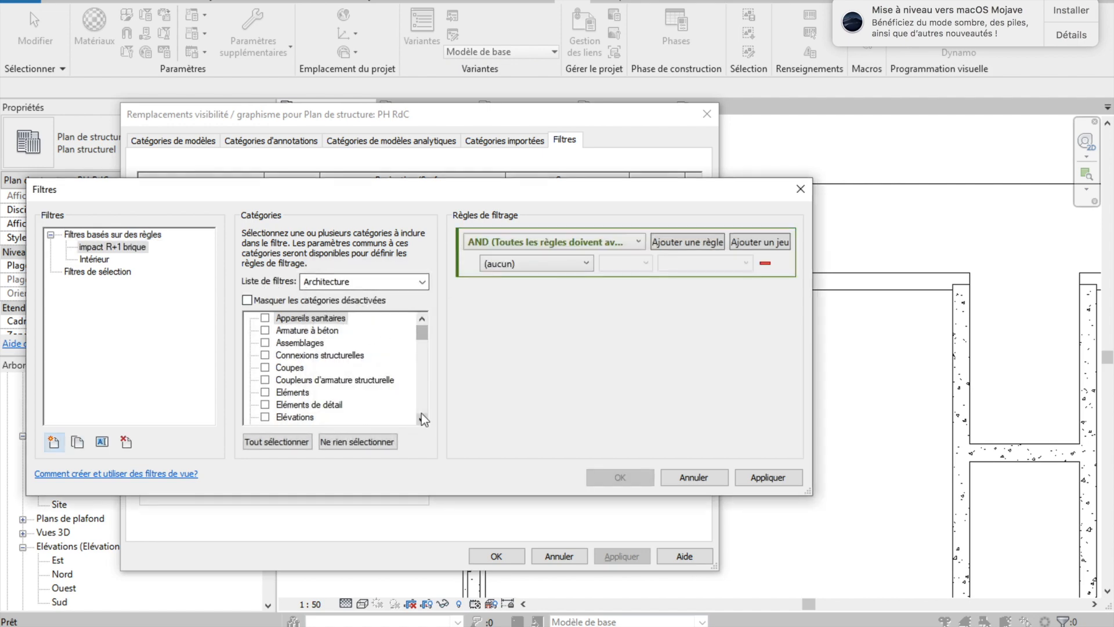
# Apply the impact R+1 brique filter to the Murs category with the rule Niveau du mur égal R+1 Brique and confirm
pyautogui.moveTo(421, 416); pyautogui.dragTo(421, 416)
pyautogui.click(266, 405)
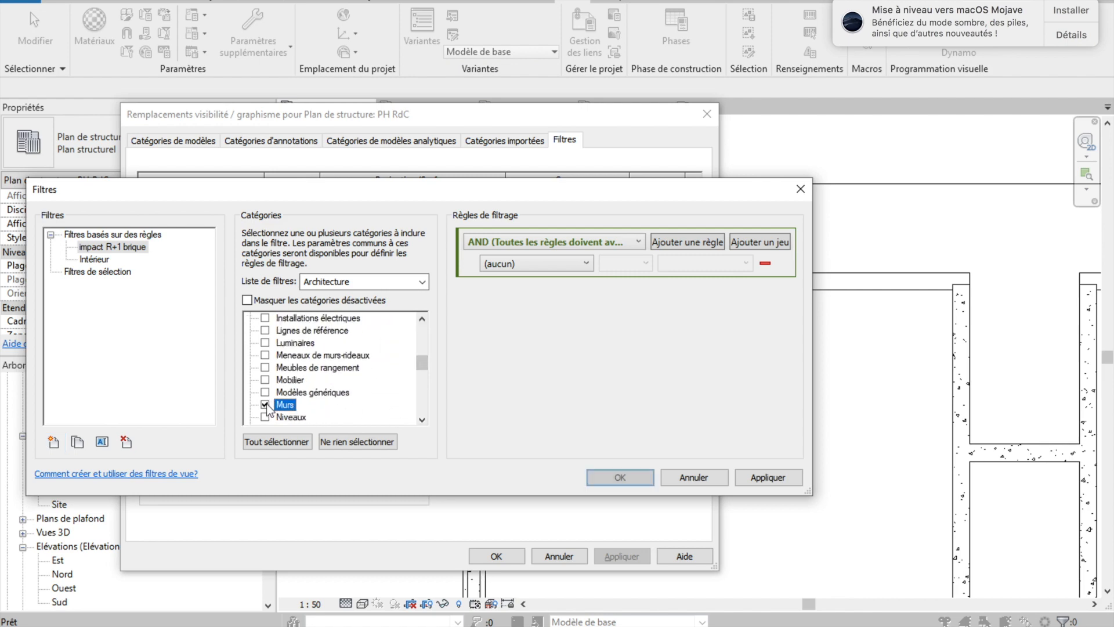
pyautogui.click(586, 264)
pyautogui.moveTo(872, 305); pyautogui.dragTo(869, 437)
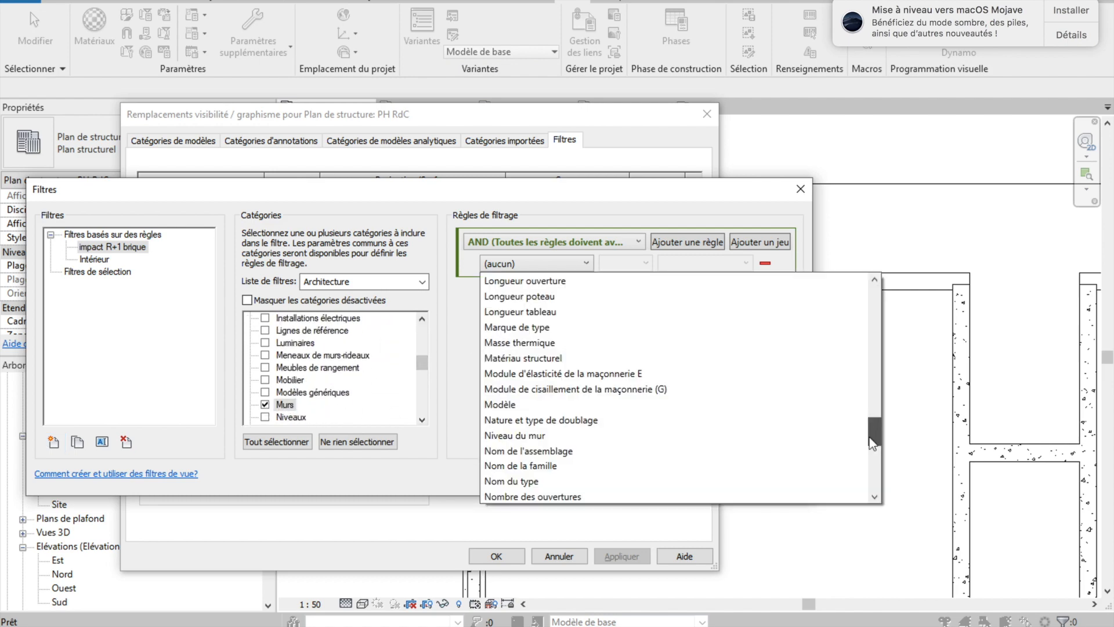
pyautogui.click(574, 436)
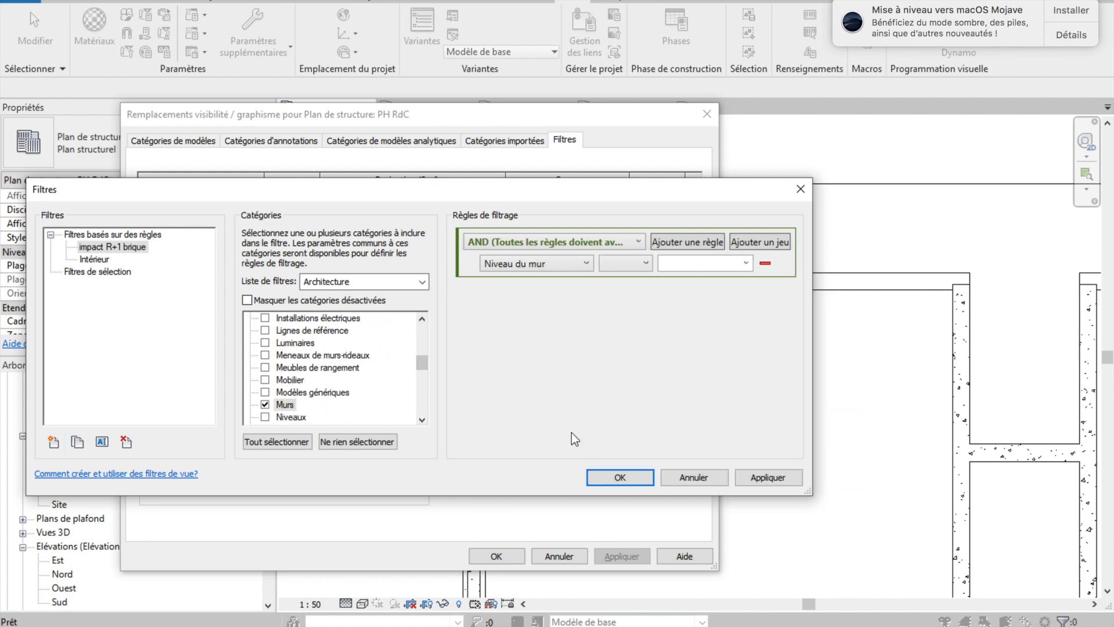
pyautogui.click(645, 264)
pyautogui.click(615, 279)
pyautogui.click(745, 263)
pyautogui.click(685, 281)
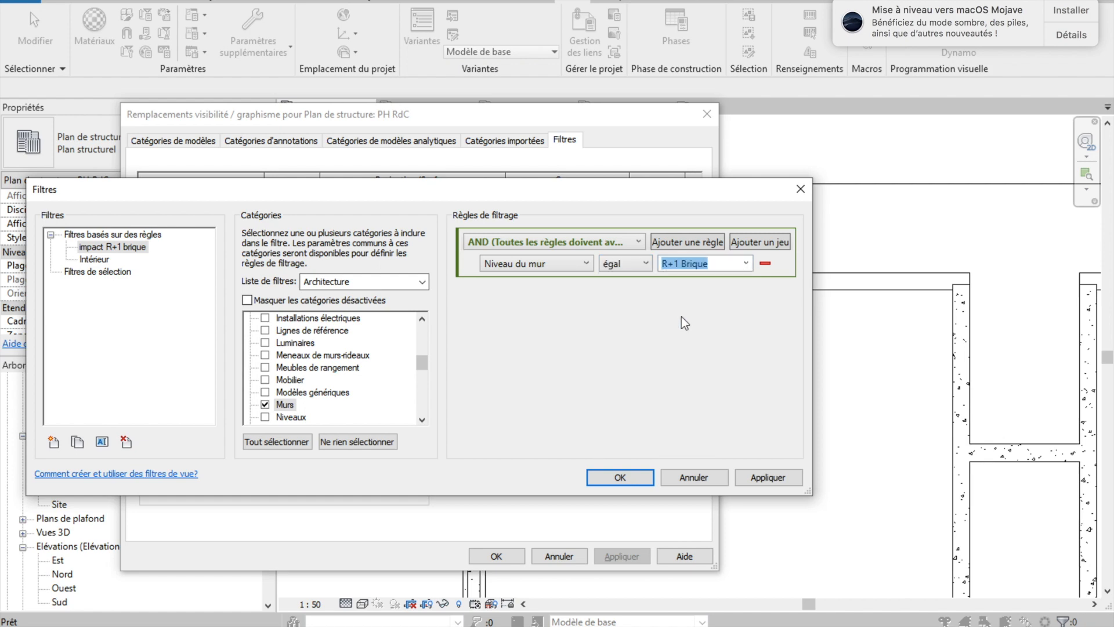
pyautogui.click(631, 484)
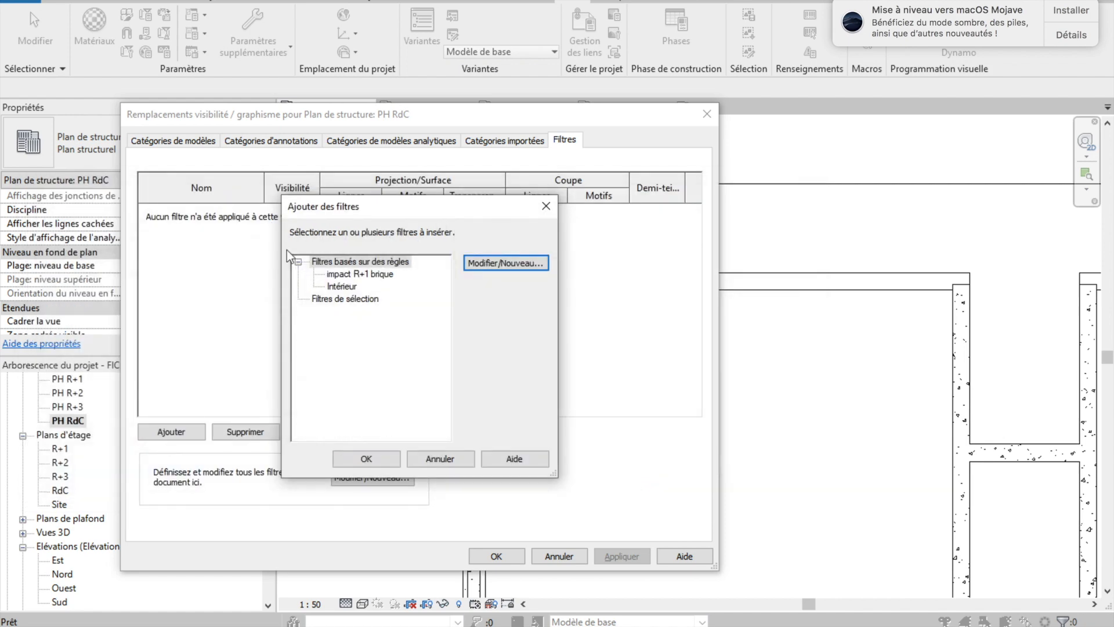
# Add the impact R+1 brique filter to the PH RdC view and override its projection lines with the Caché pattern in magenta
pyautogui.click(356, 274)
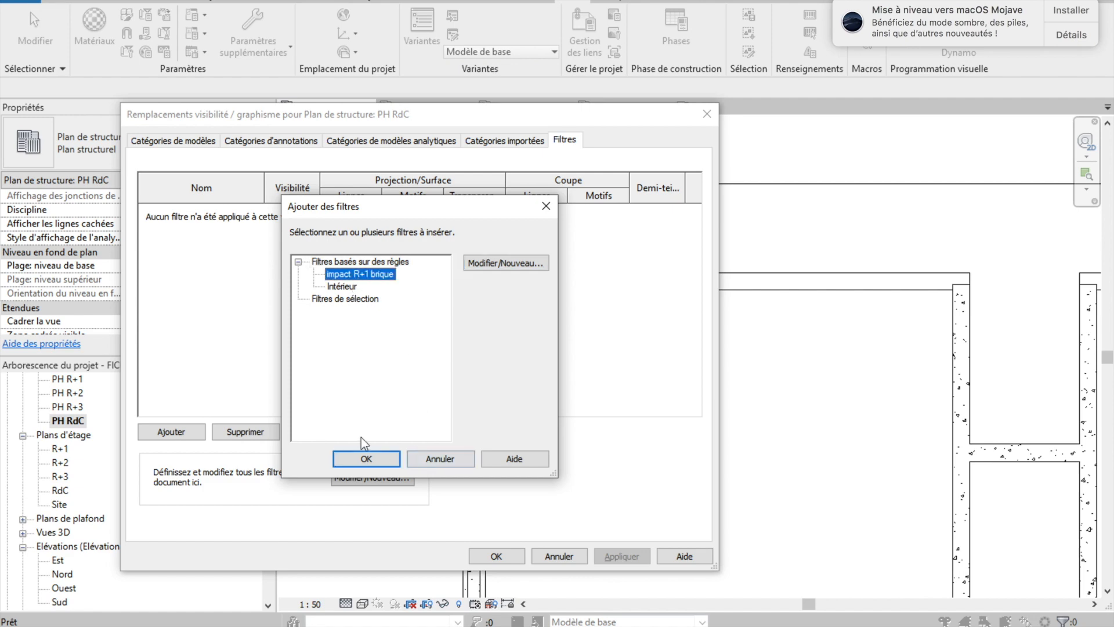
pyautogui.click(368, 458)
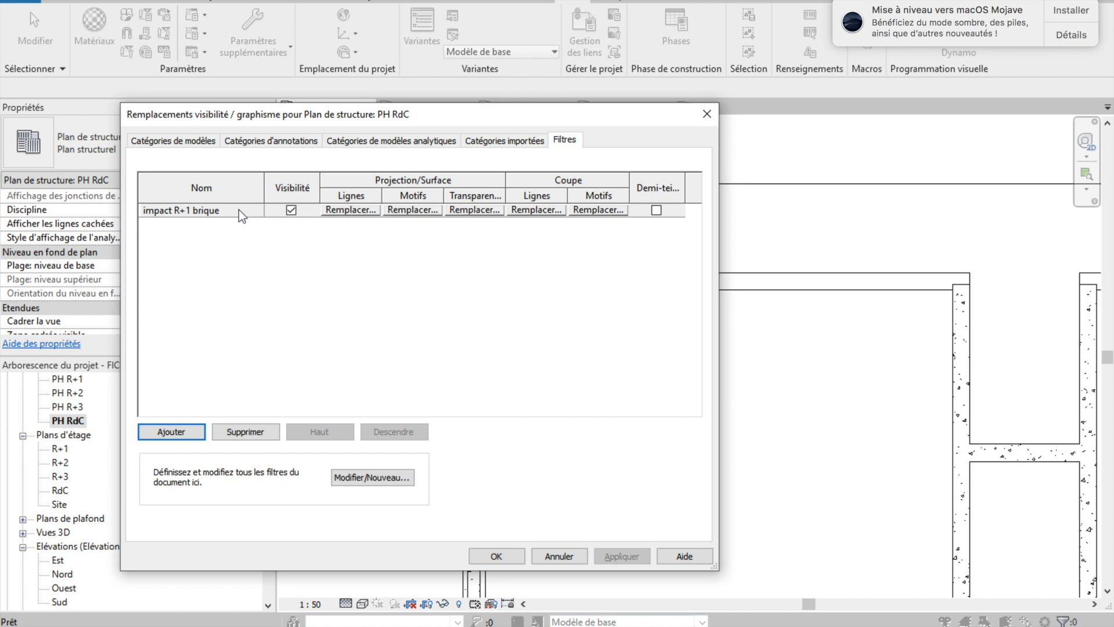
pyautogui.click(351, 210)
pyautogui.click(563, 315)
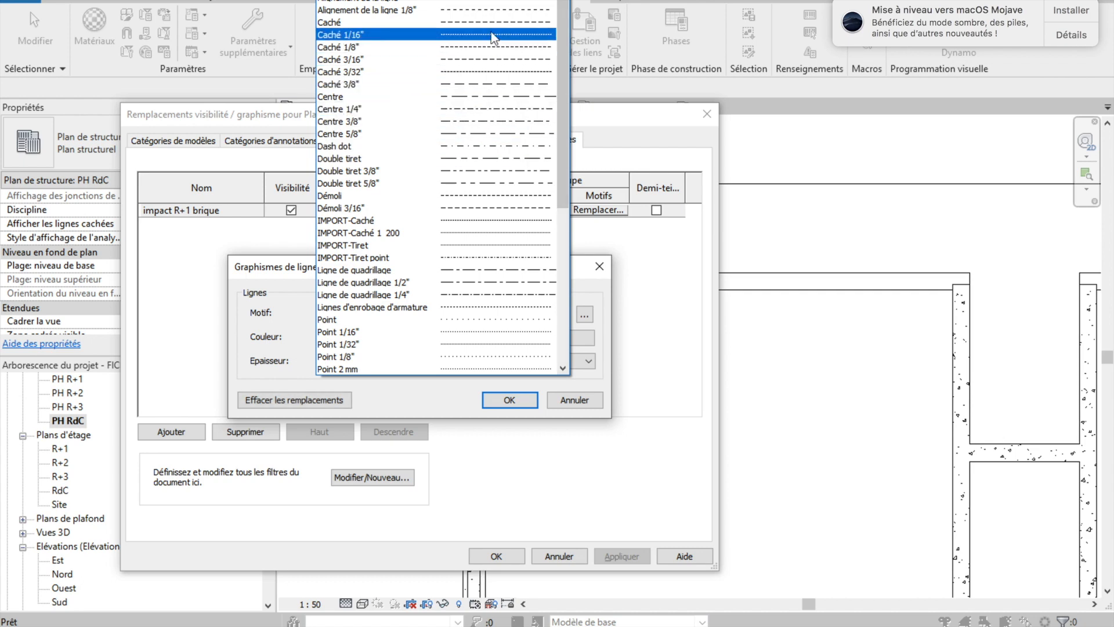
pyautogui.click(497, 23)
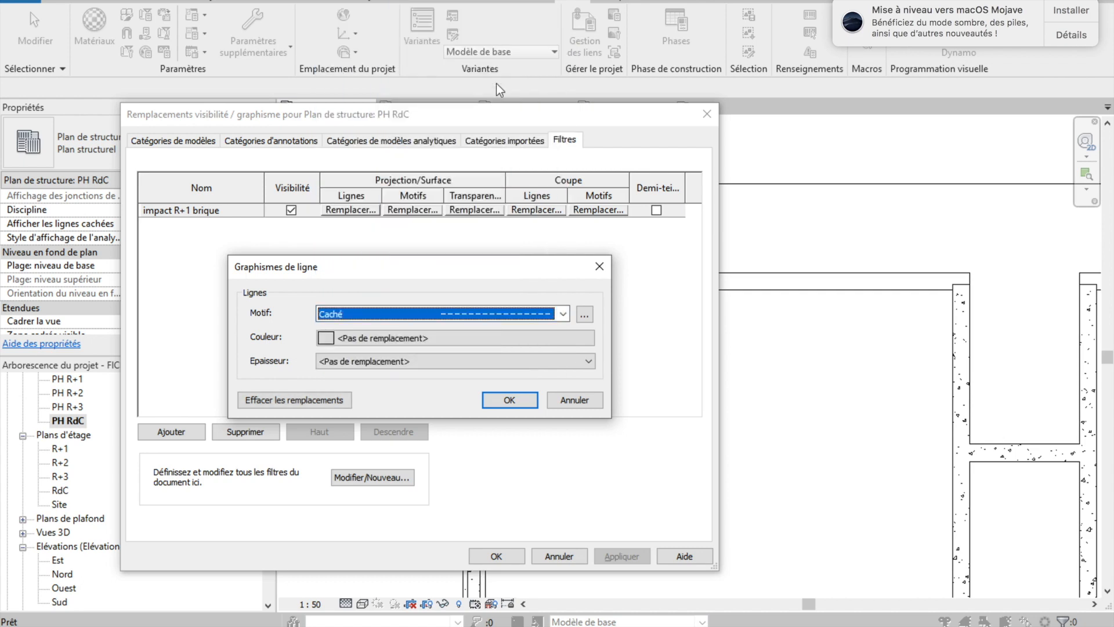
pyautogui.click(454, 339)
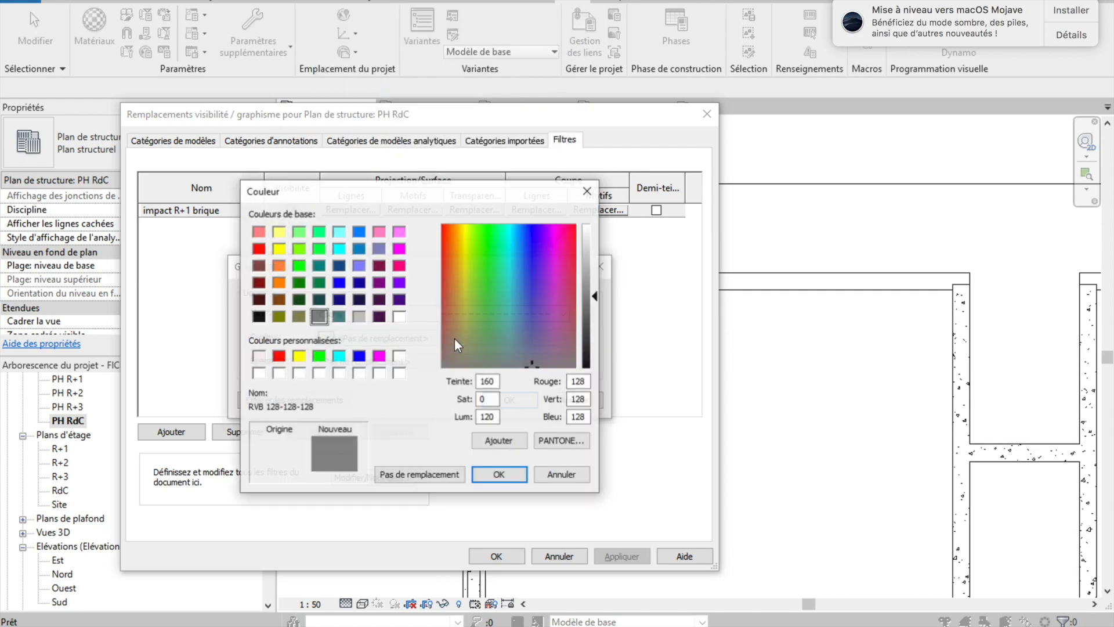
pyautogui.click(379, 356)
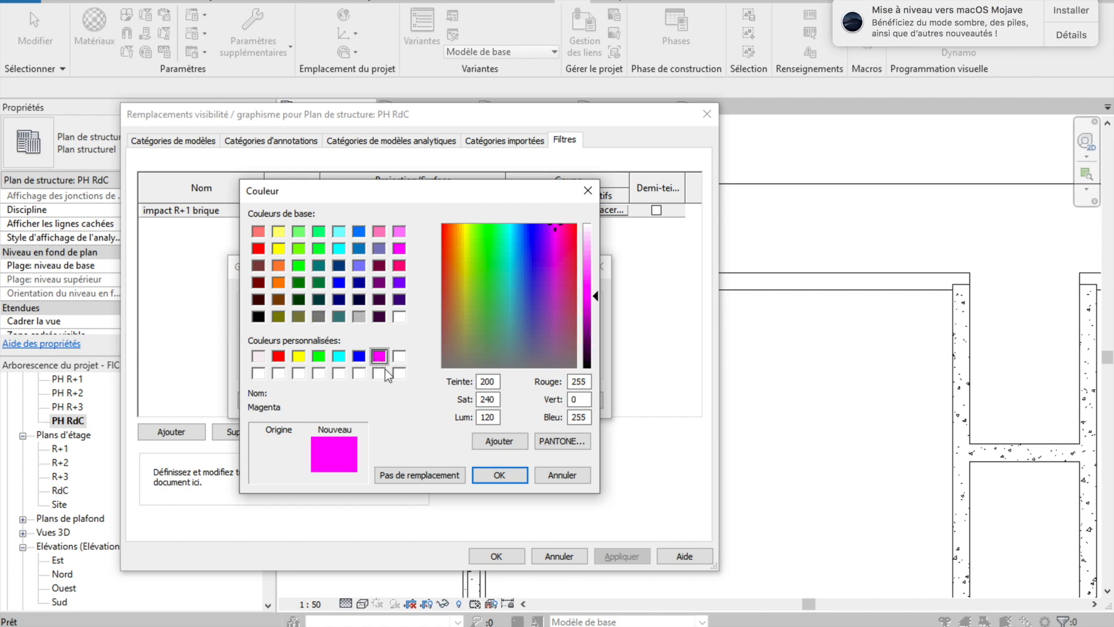
pyautogui.click(499, 475)
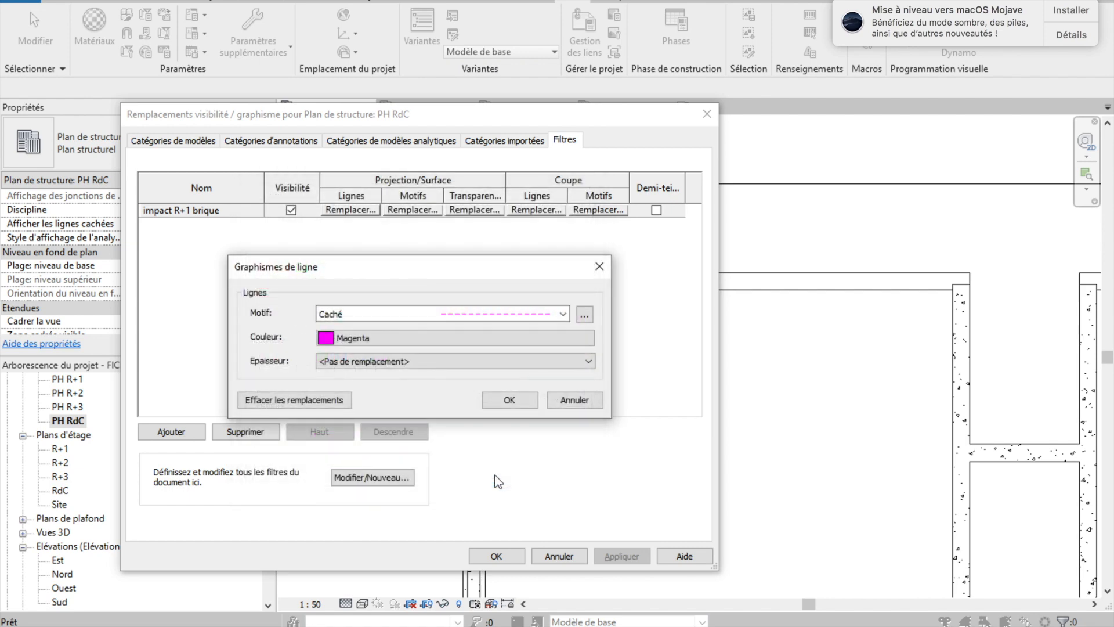
pyautogui.click(508, 405)
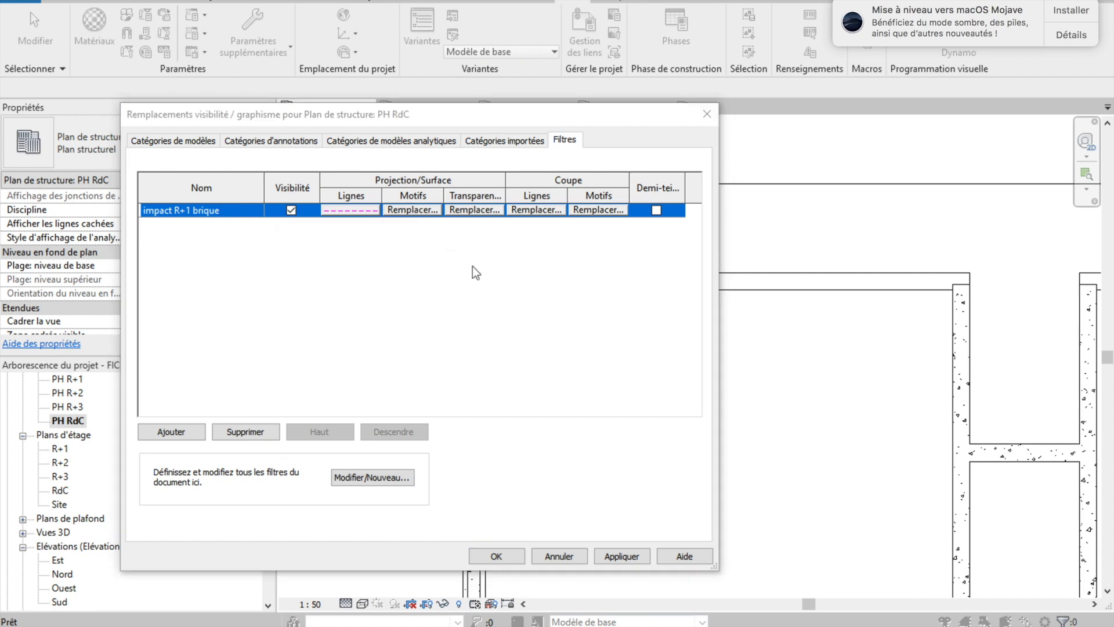
# Override the impact R+1 Brique filter's projection foreground pattern with Gypse - Plâtre in magenta and apply it to the PH RdC view
pyautogui.click(412, 210)
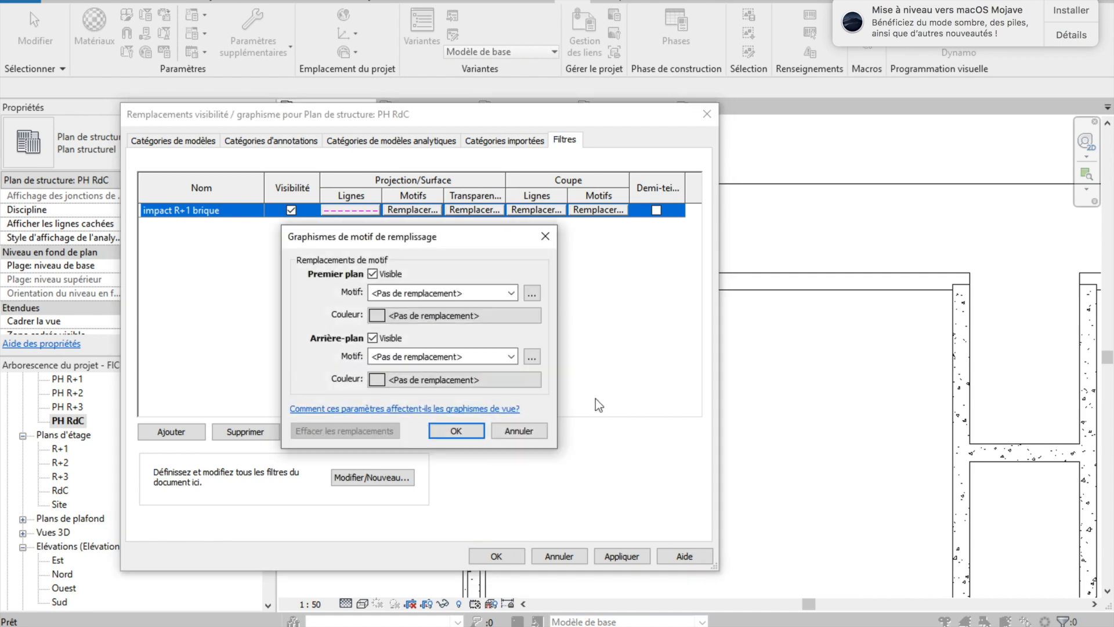
pyautogui.click(485, 294)
pyautogui.scroll(-1, 485, 293)
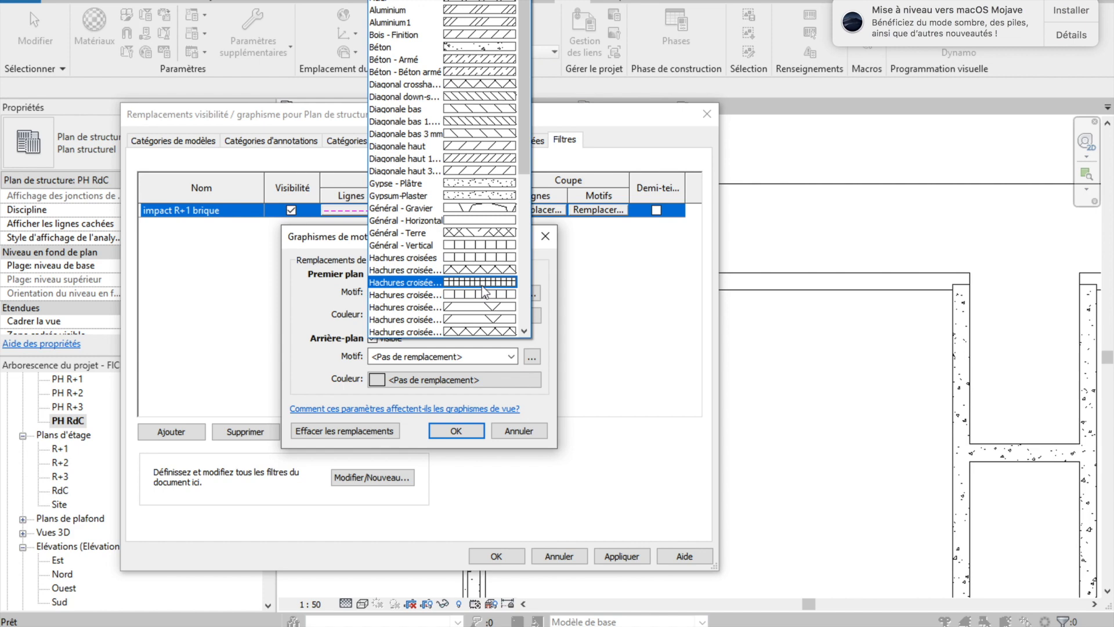
pyautogui.click(477, 184)
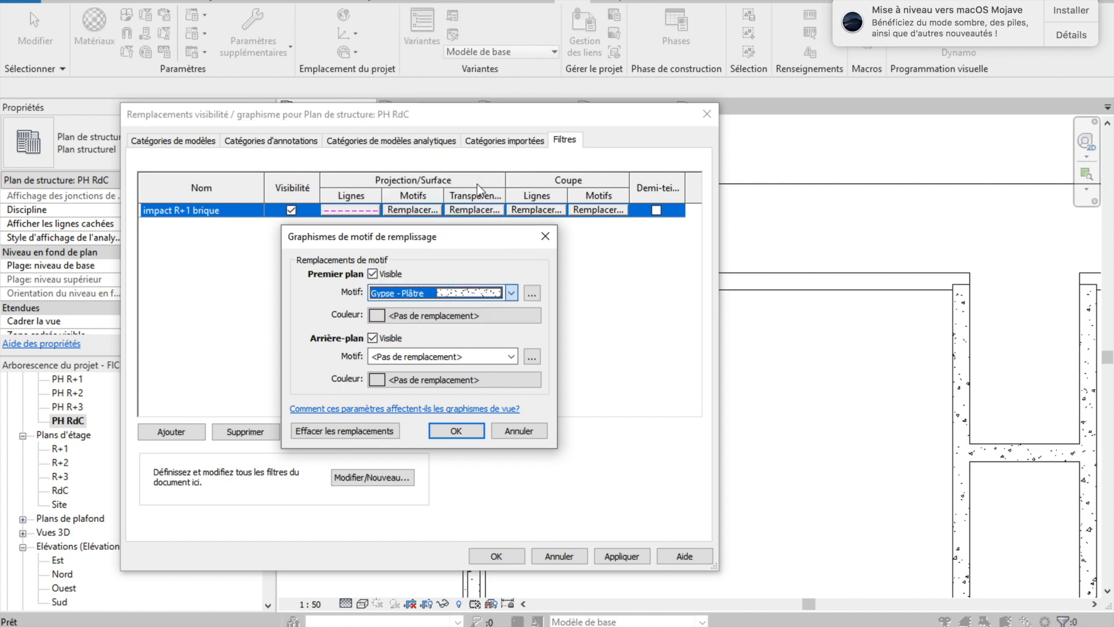
pyautogui.click(433, 314)
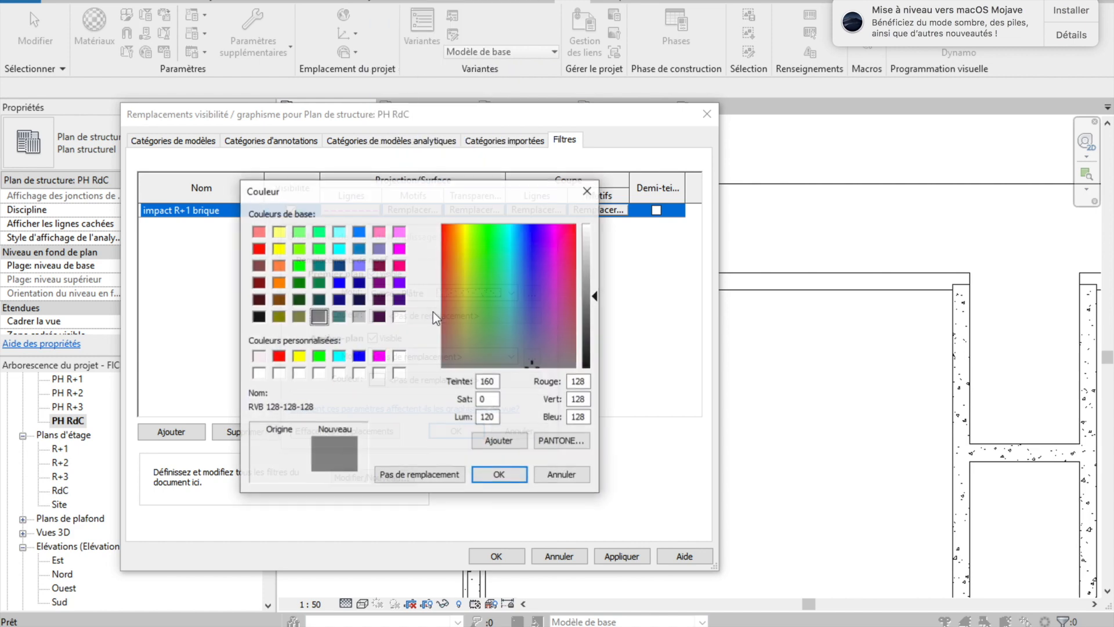
pyautogui.click(378, 356)
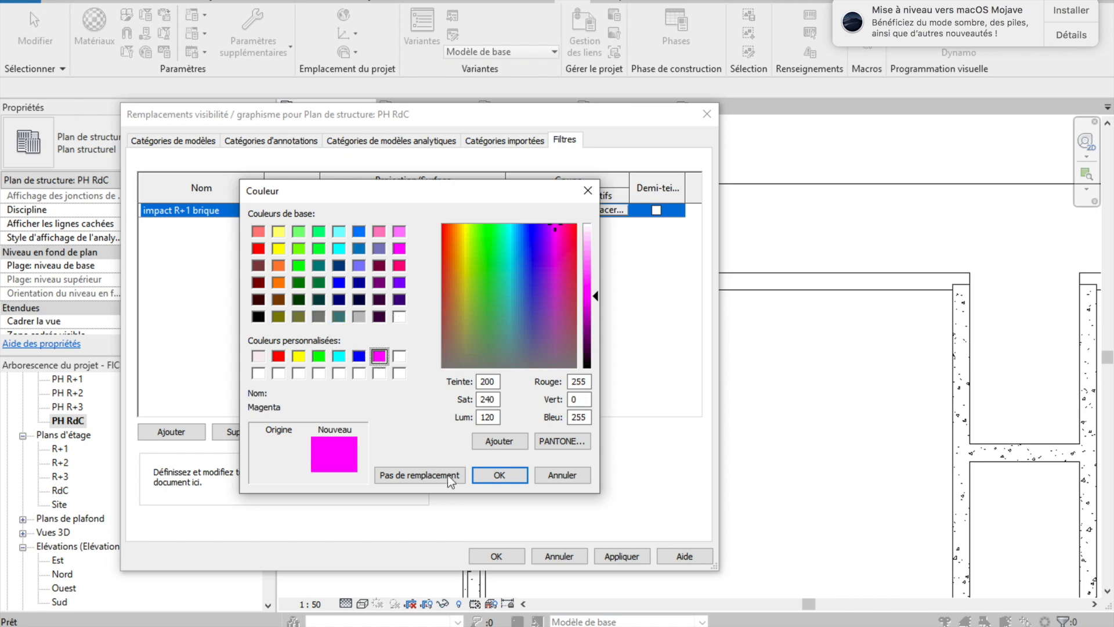
pyautogui.click(494, 475)
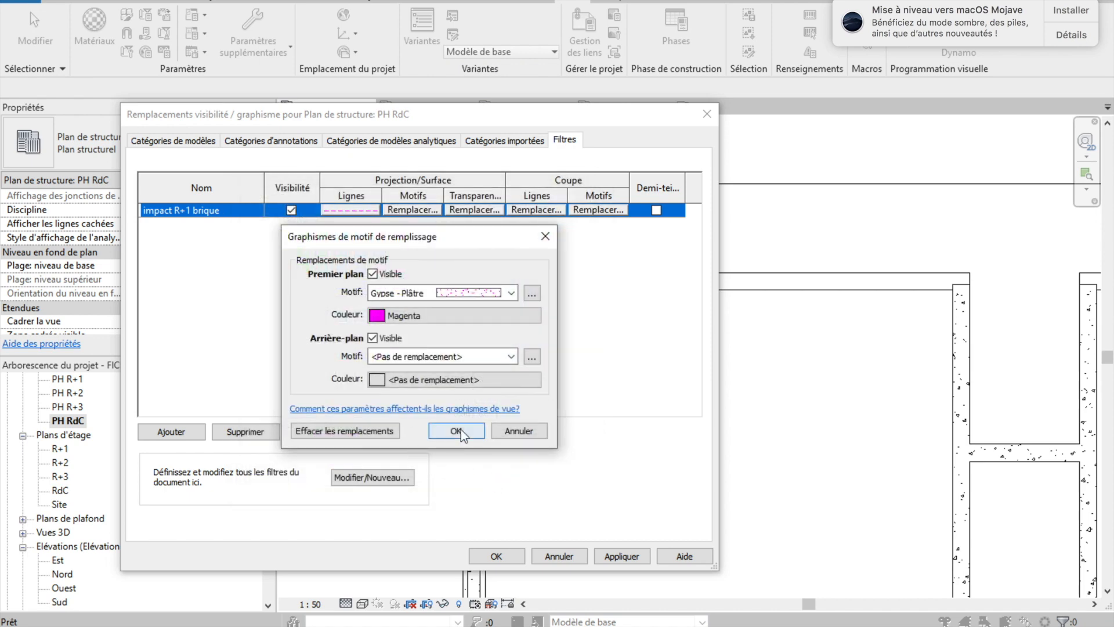
pyautogui.click(455, 431)
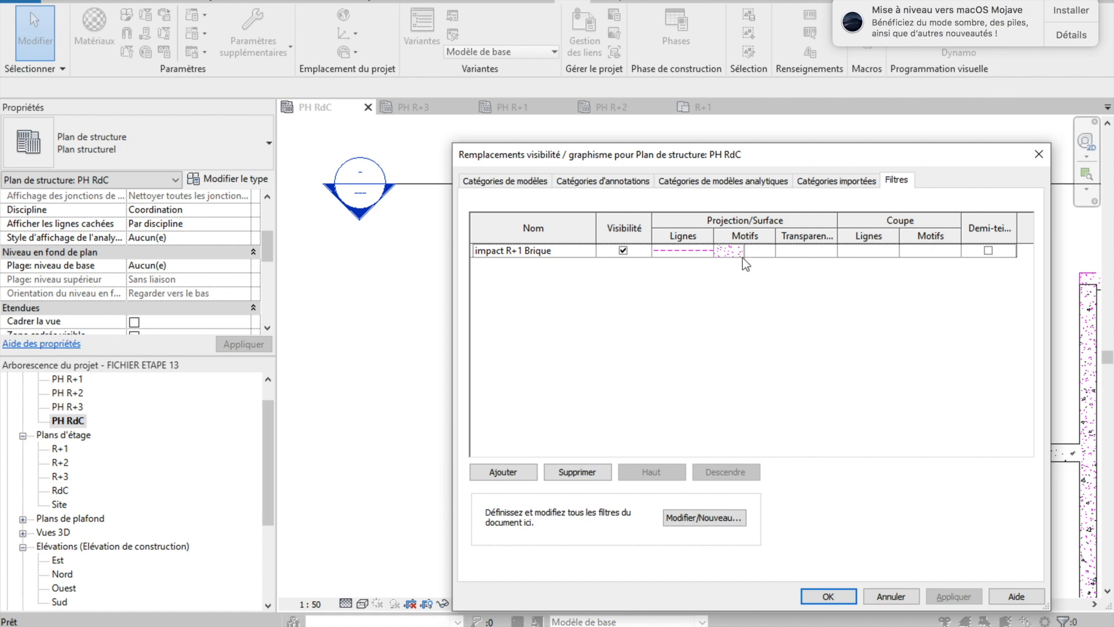
pyautogui.click(828, 596)
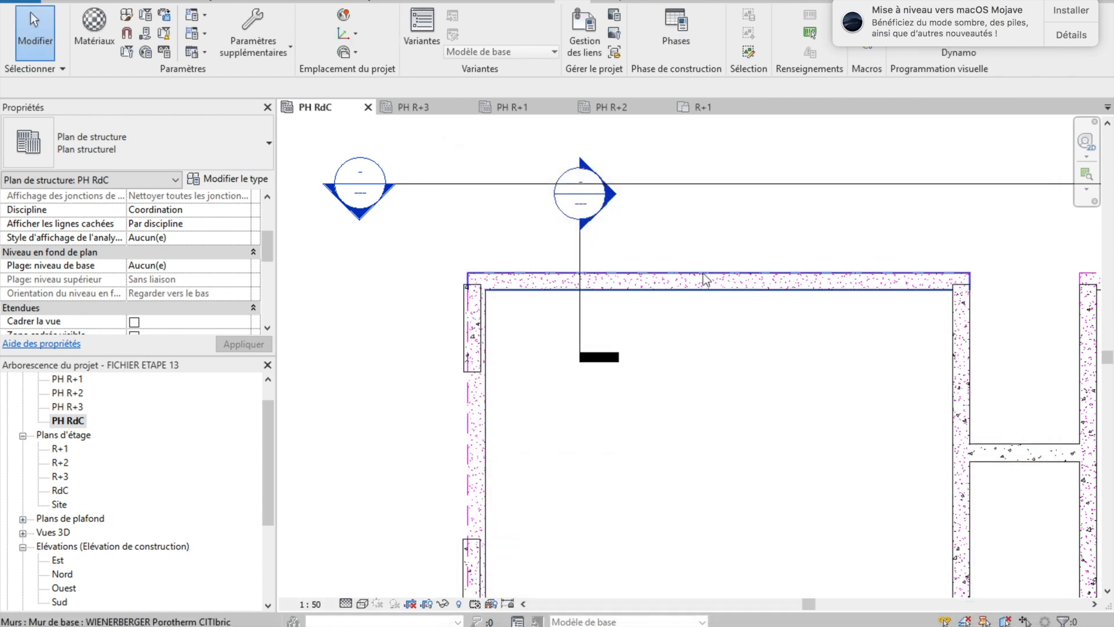
# Reopen the PH RdC view's visibility/graphics overrides at the filter settings
pyautogui.scroll(-2, 722, 388)
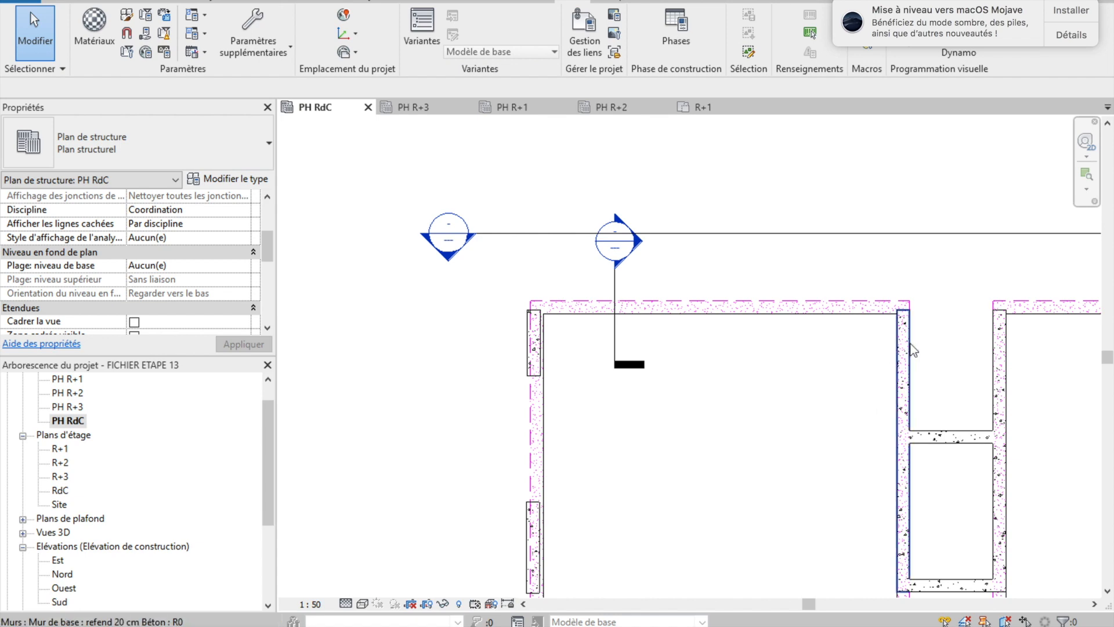
pyautogui.scroll(4, 913, 350)
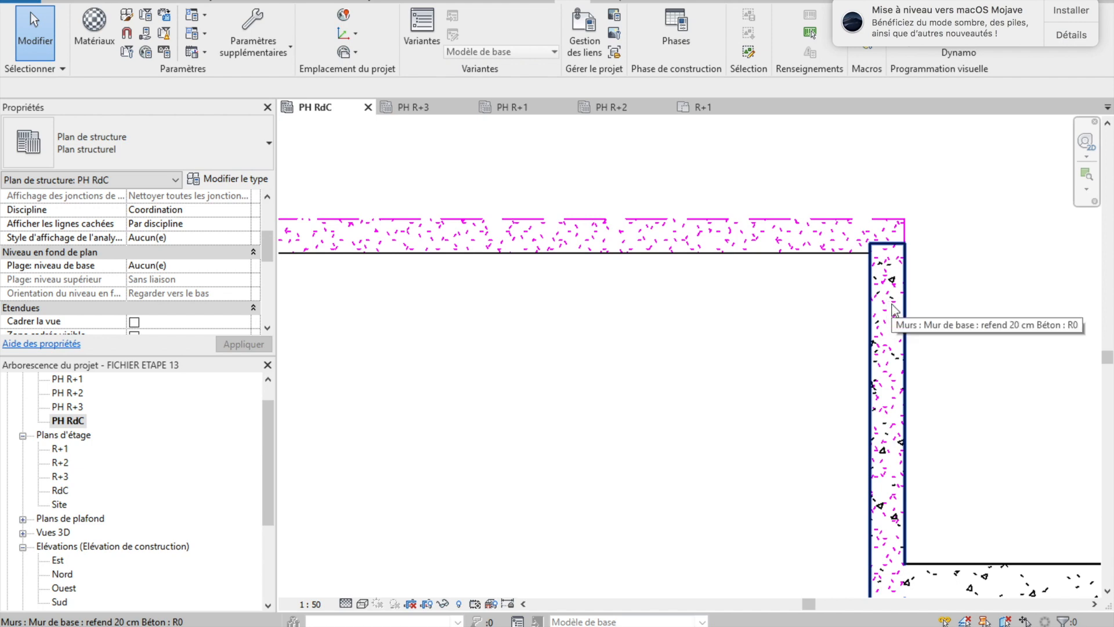
pyautogui.scroll(-5, 990, 329)
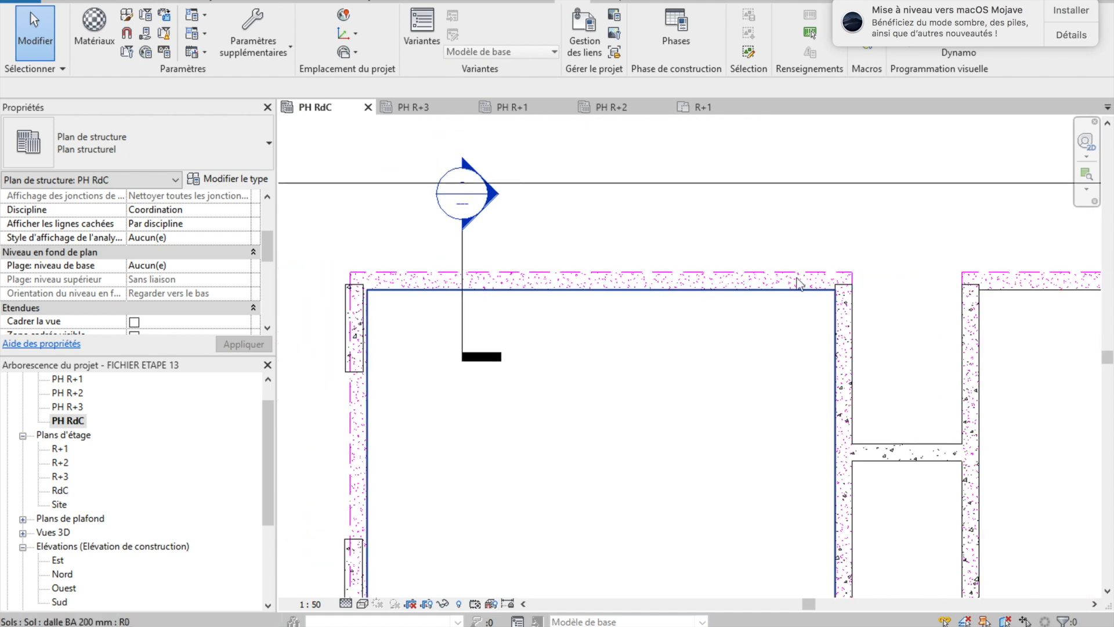
pyautogui.scroll(3, 857, 286)
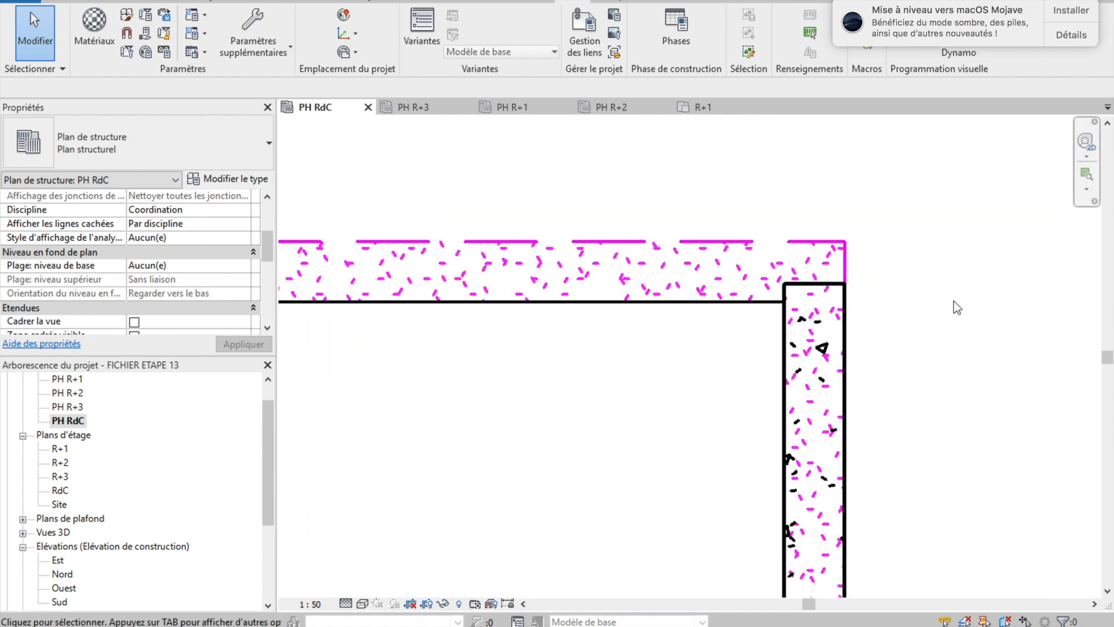
pyautogui.scroll(2, 915, 299)
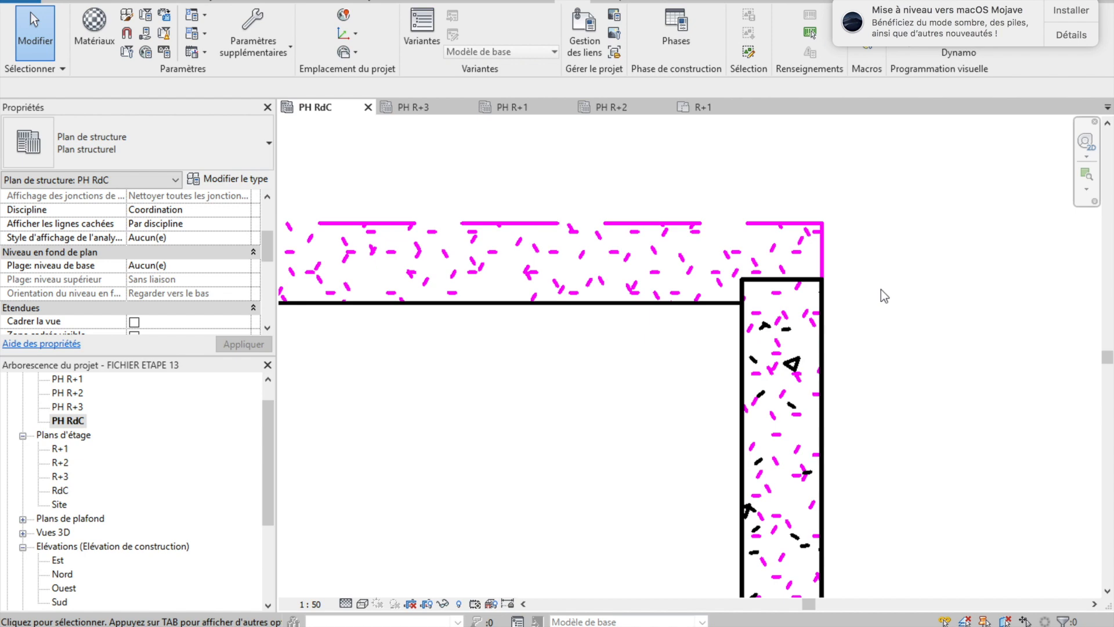
pyautogui.press('v')
pyautogui.press('g')
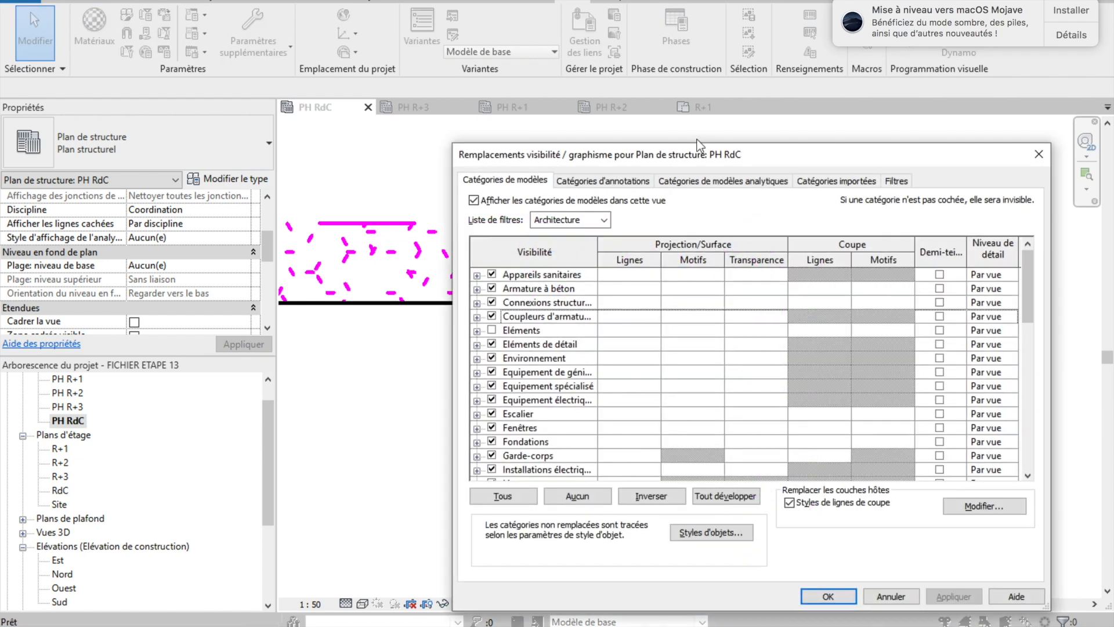
pyautogui.click(844, 184)
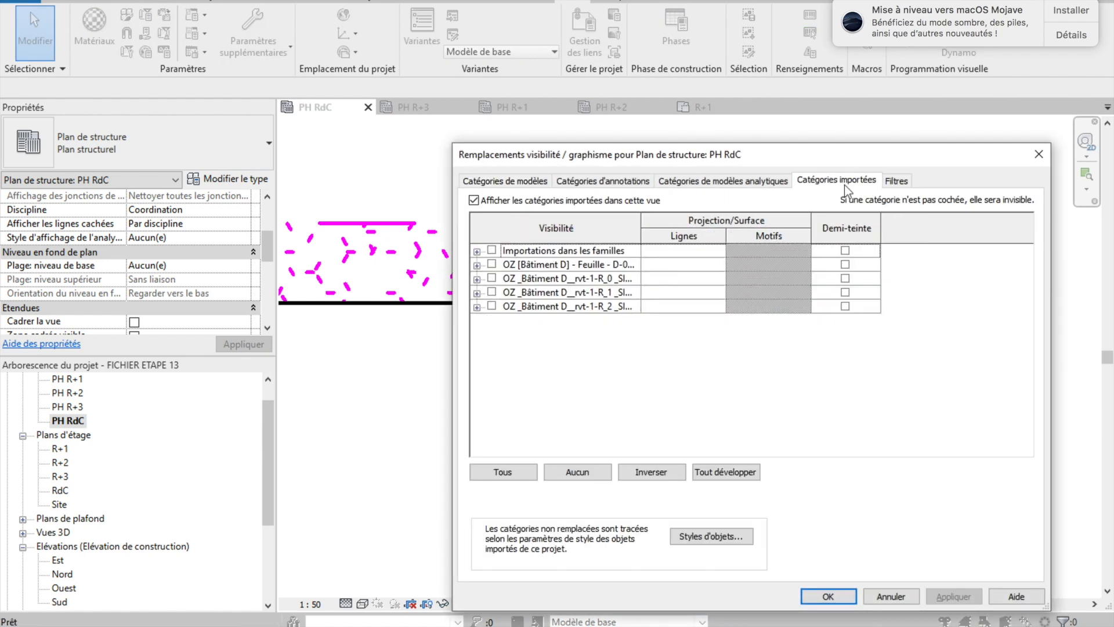
pyautogui.click(888, 184)
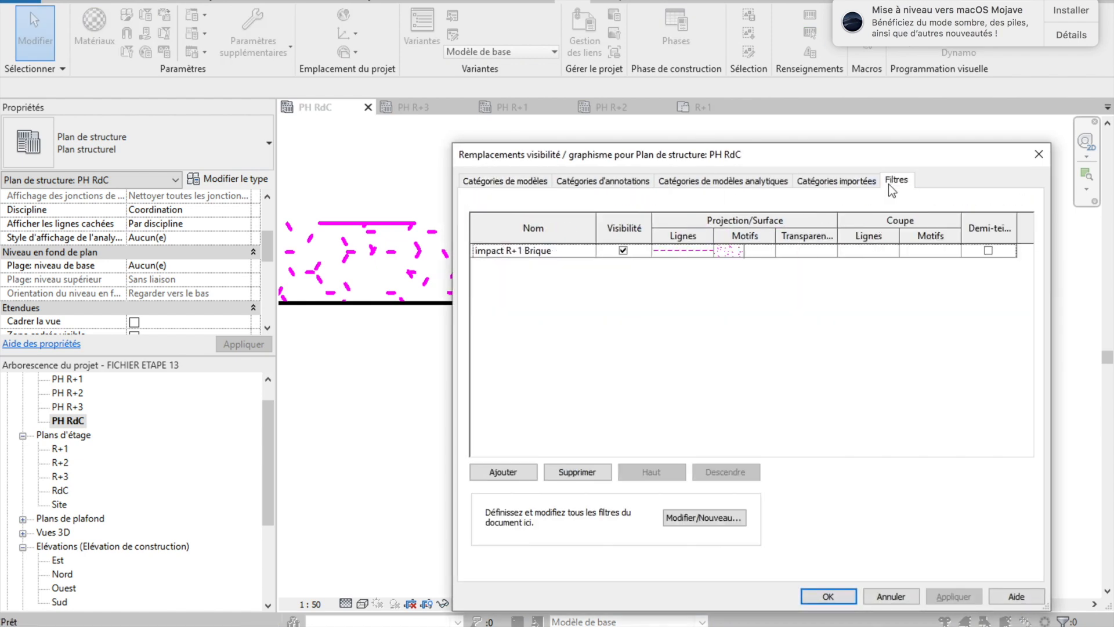
# Try a line weight of 9 for the impact R+1 Brique filter's projection lines and apply it to the view
pyautogui.click(700, 251)
pyautogui.click(700, 249)
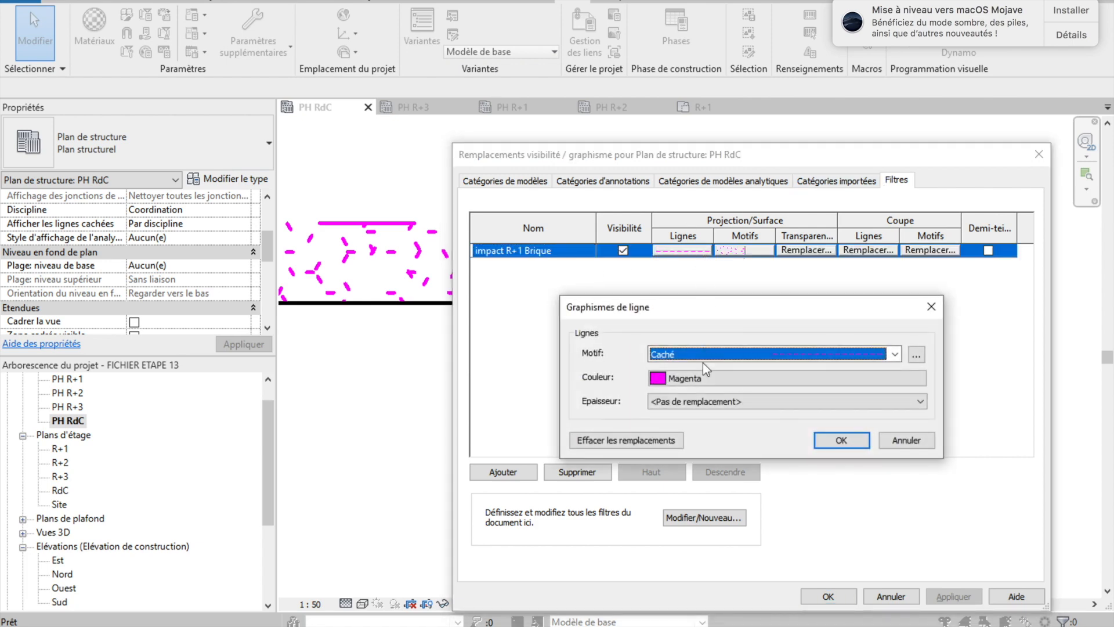
pyautogui.click(711, 404)
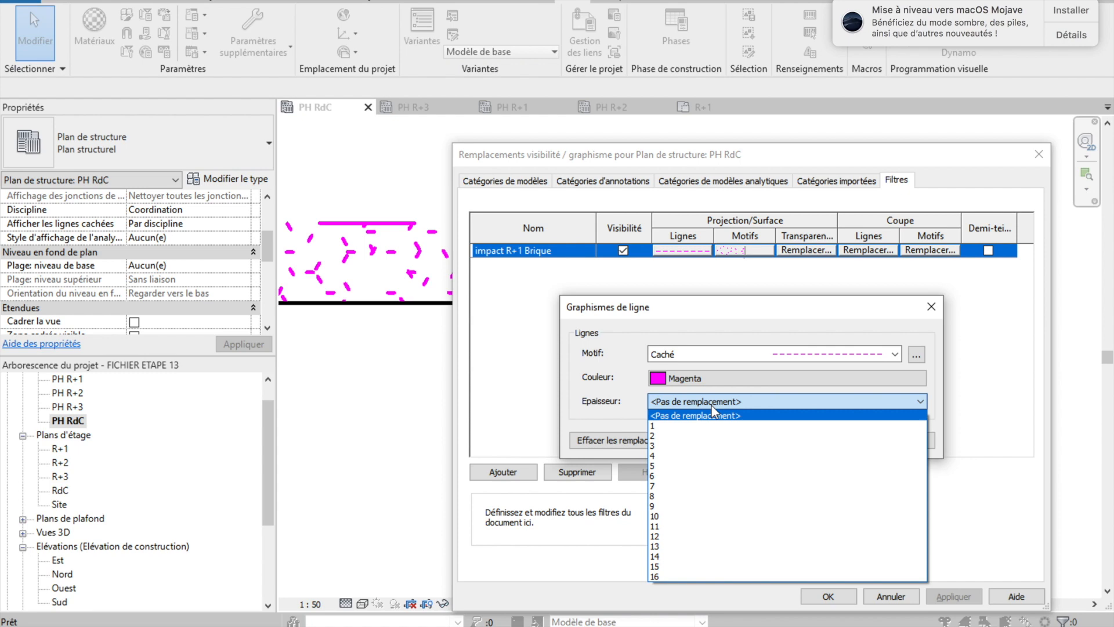
pyautogui.click(671, 507)
pyautogui.click(840, 440)
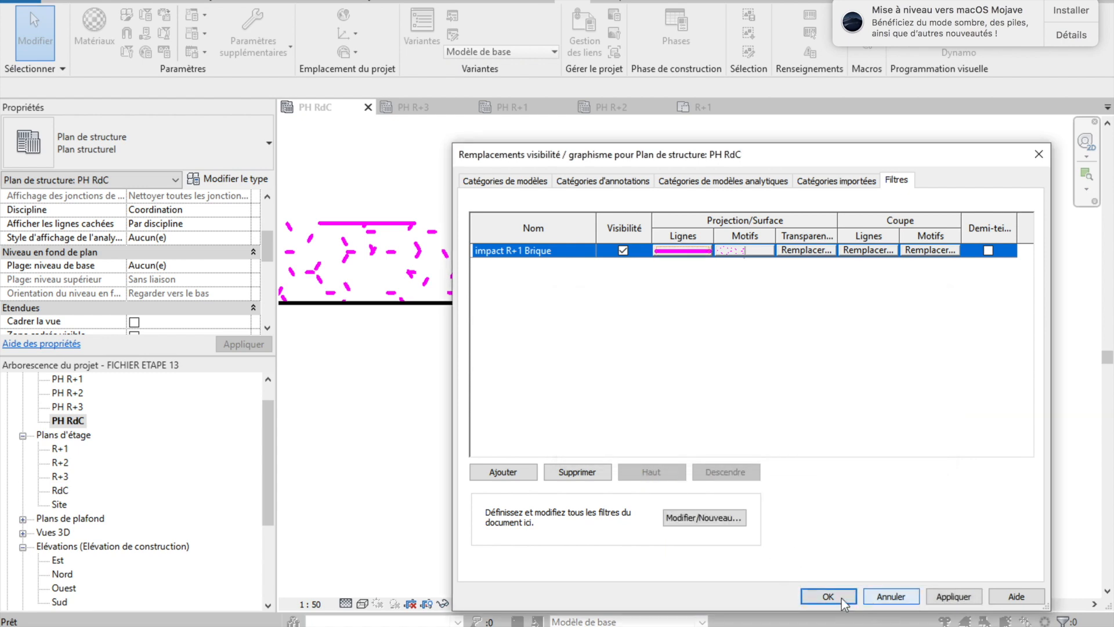
pyautogui.click(954, 597)
# Set the impact R+1 Brique filter's projection line weight to 2 and apply it to the view
pyautogui.moveTo(813, 157); pyautogui.dragTo(373, 143)
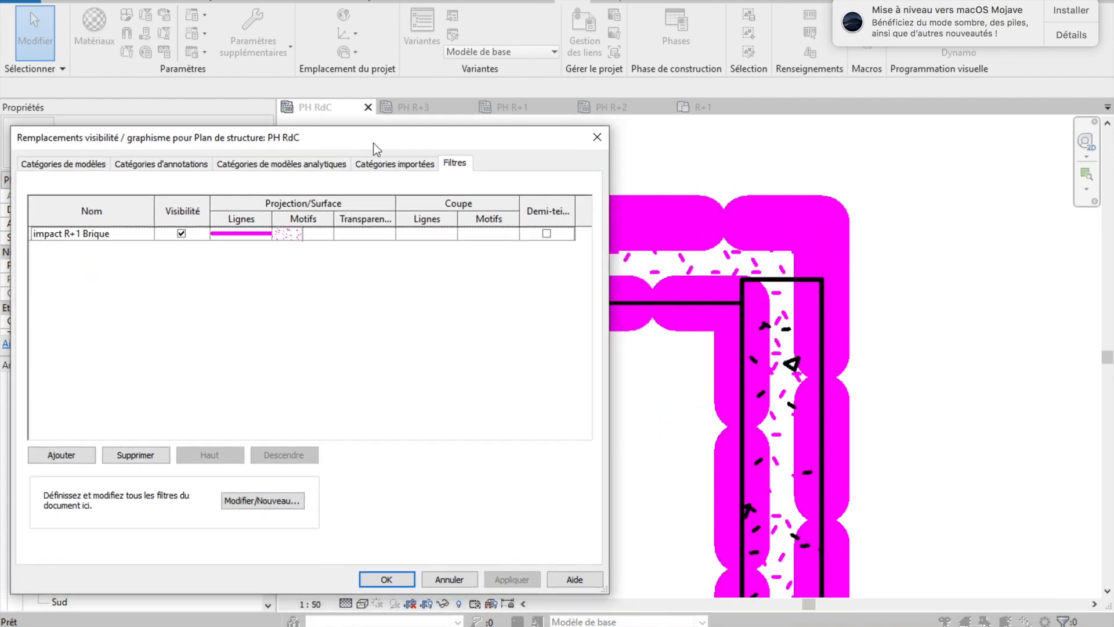
pyautogui.click(257, 238)
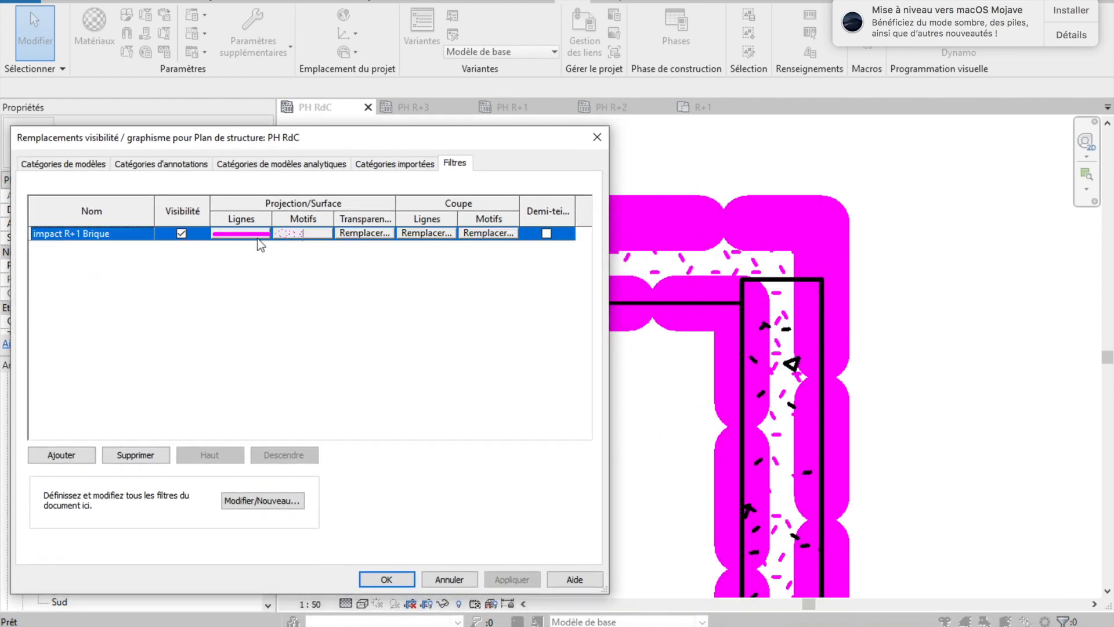
pyautogui.click(256, 233)
pyautogui.click(251, 383)
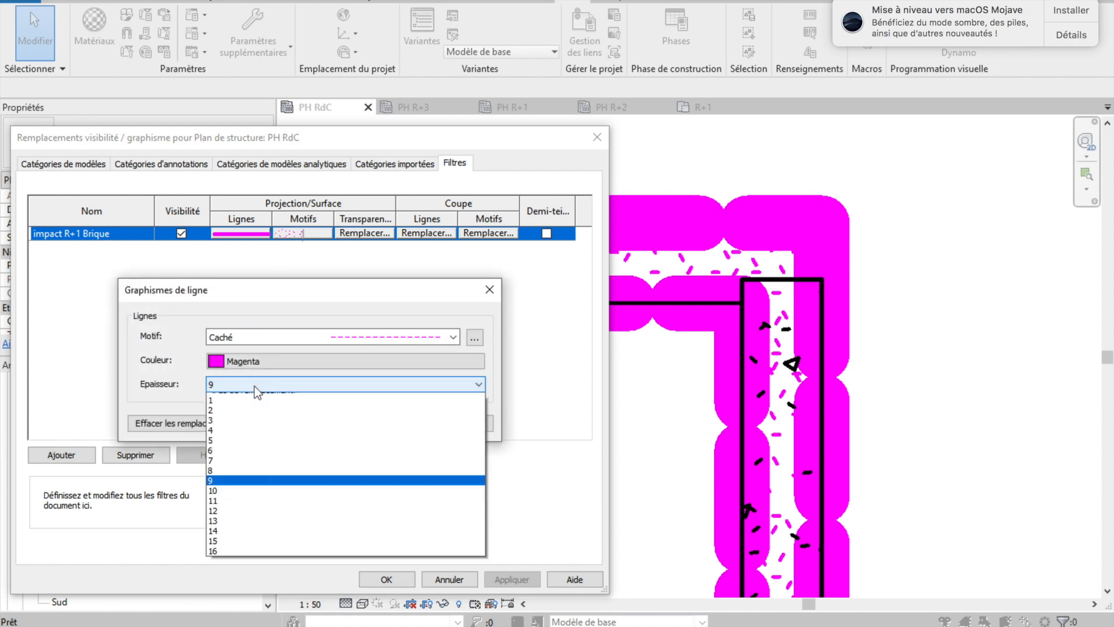
pyautogui.scroll(3, 214, 425)
pyautogui.click(214, 422)
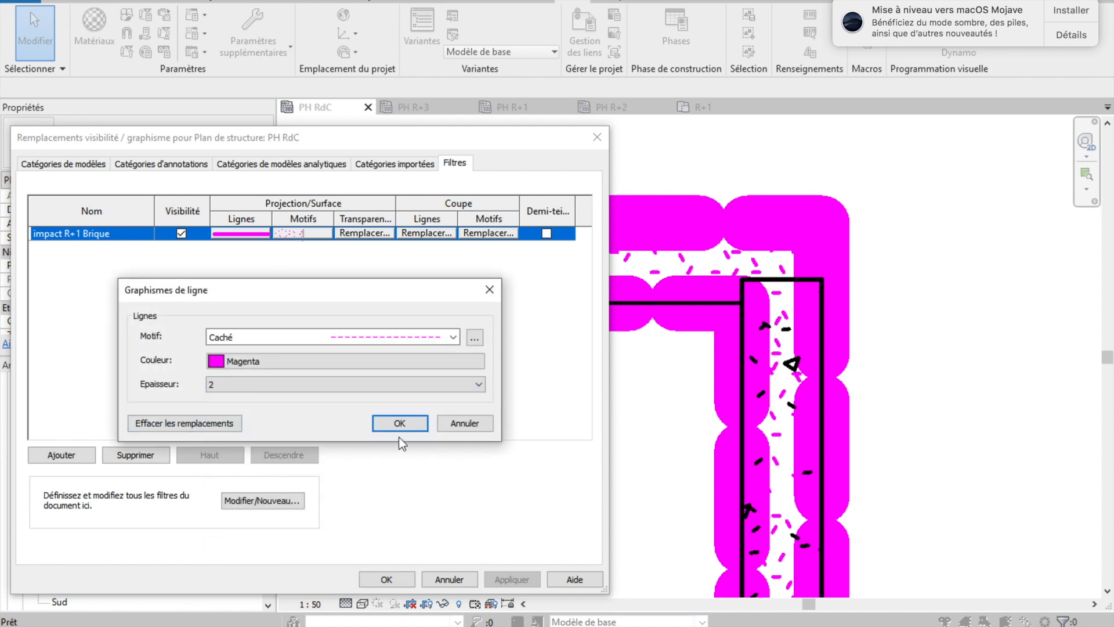
pyautogui.click(401, 421)
pyautogui.click(510, 579)
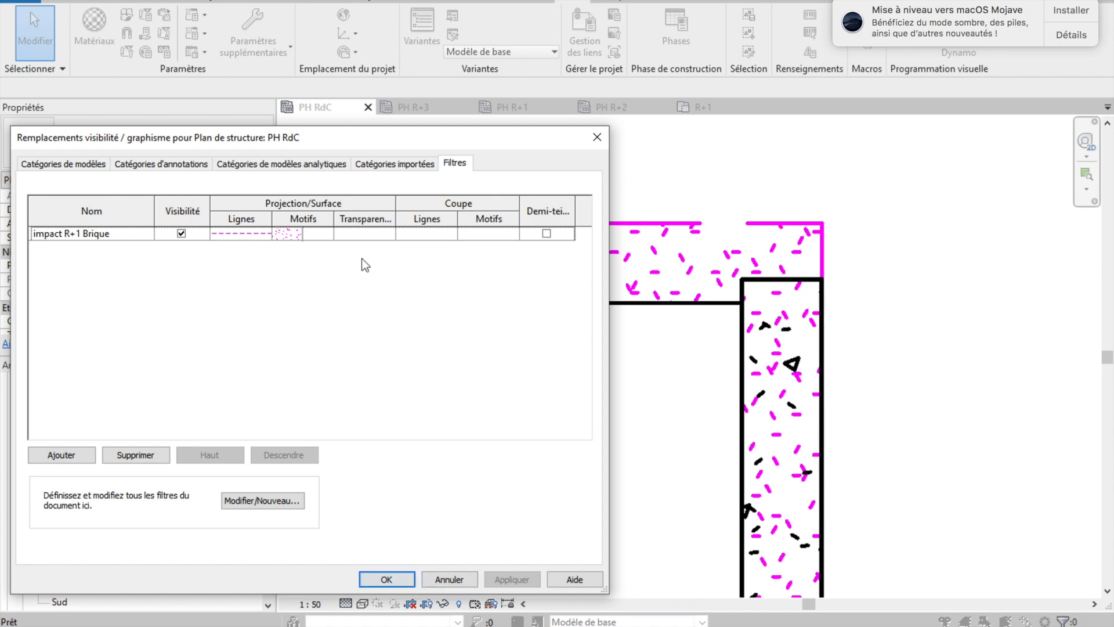
# Create a new rule-based filter named "impact R+1 Béton" from the PH RdC view's filter overrides
pyautogui.moveTo(455, 139); pyautogui.dragTo(814, 178)
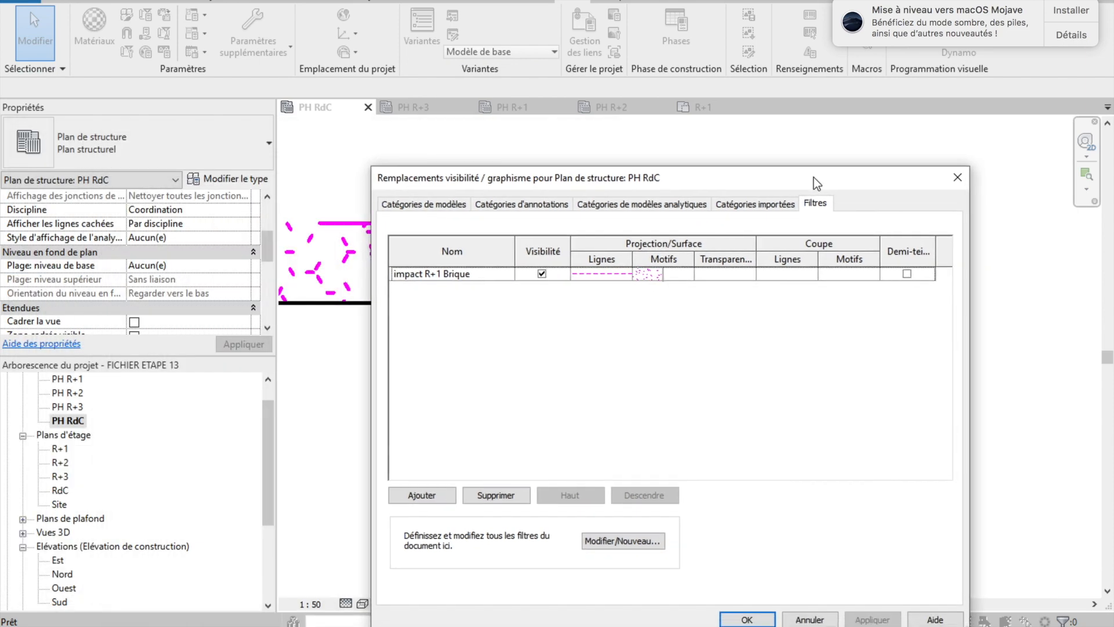
pyautogui.click(433, 496)
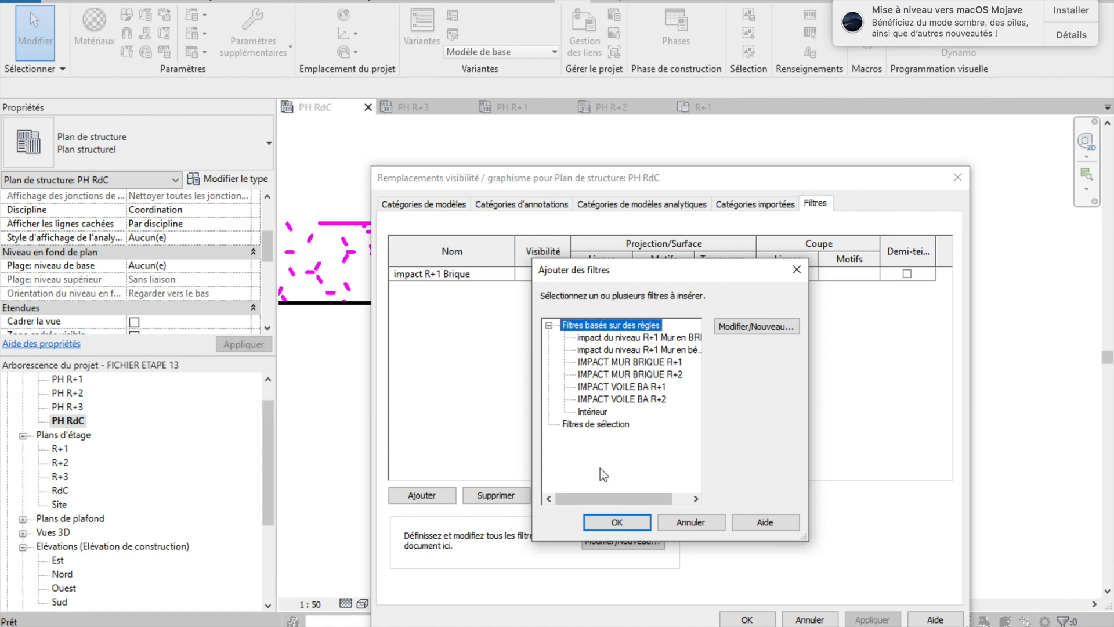
pyautogui.click(743, 329)
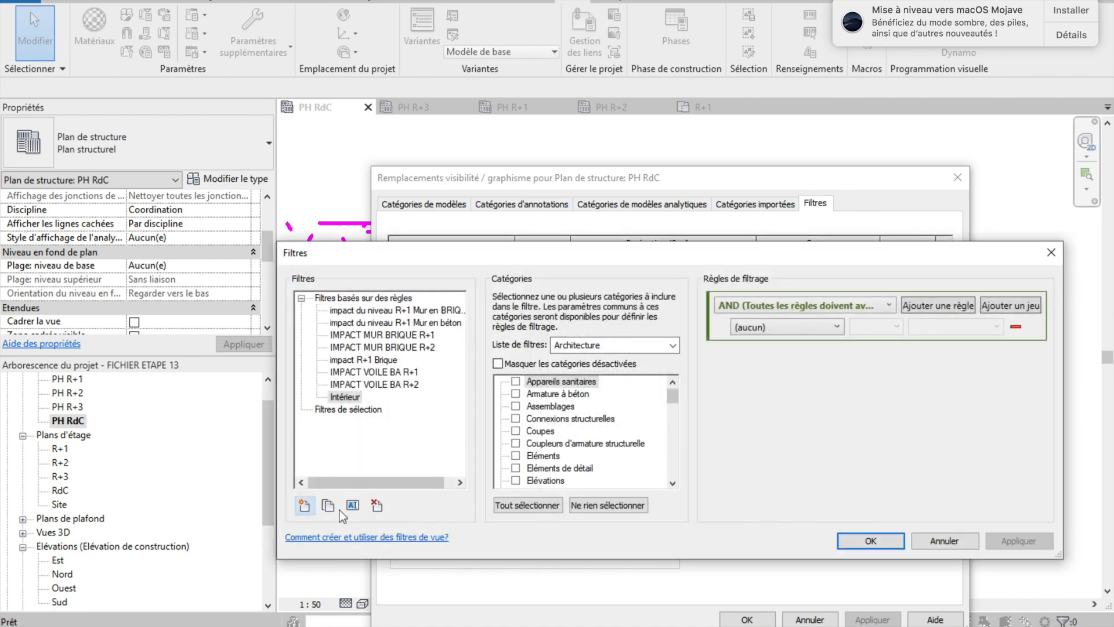
pyautogui.click(303, 506)
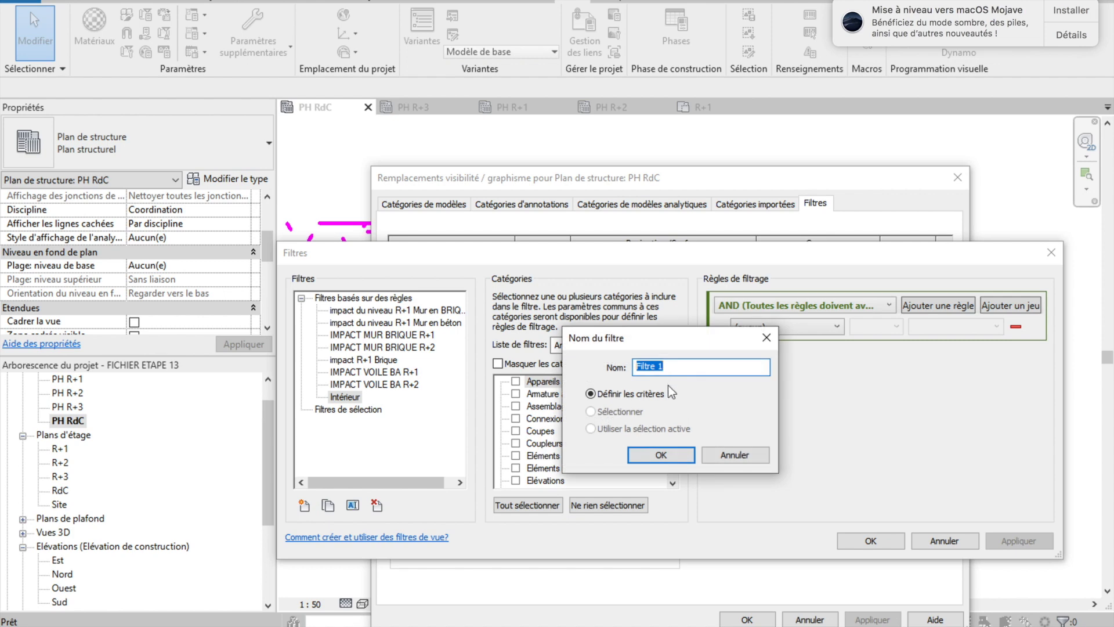
pyautogui.write('i')
pyautogui.click(666, 453)
# Apply the impact R+1 Béton filter to the Murs category with the rule Niveau du mur égal R+1 Béton and confirm
pyautogui.moveTo(673, 407); pyautogui.dragTo(670, 427)
pyautogui.click(515, 468)
pyautogui.click(786, 326)
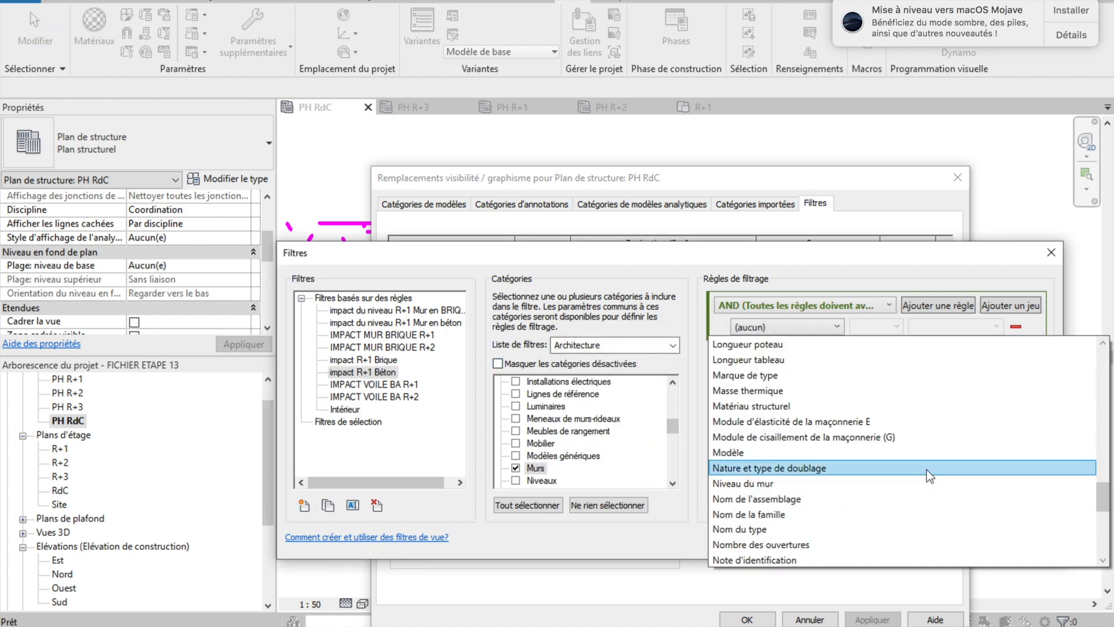
pyautogui.click(777, 486)
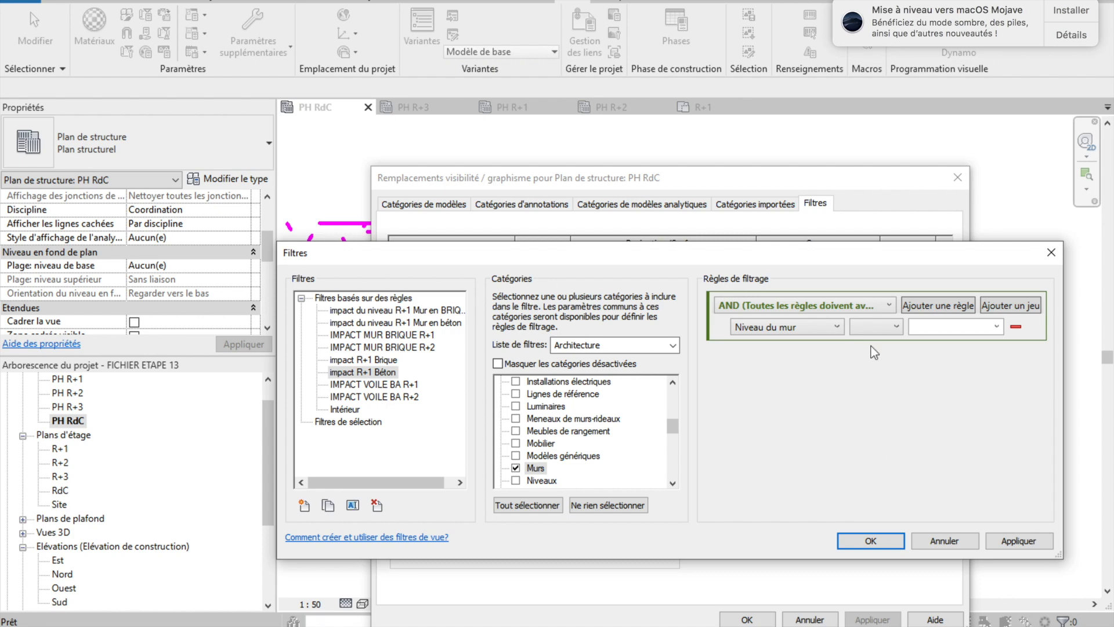
pyautogui.click(894, 327)
pyautogui.scroll(2, 905, 406)
pyautogui.click(896, 342)
pyautogui.click(996, 327)
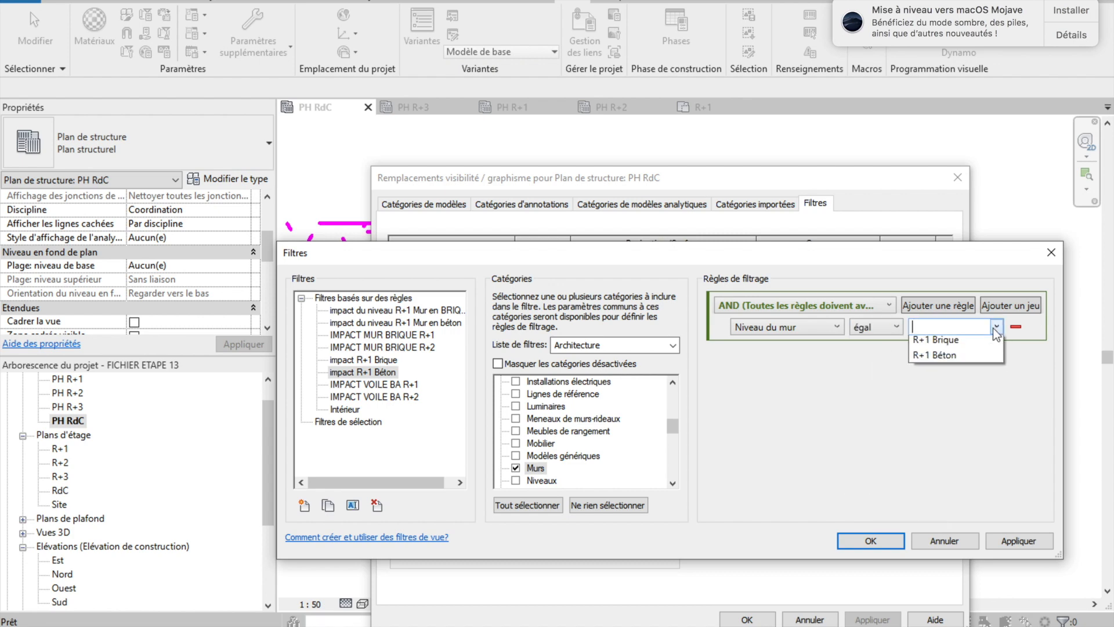
pyautogui.click(949, 354)
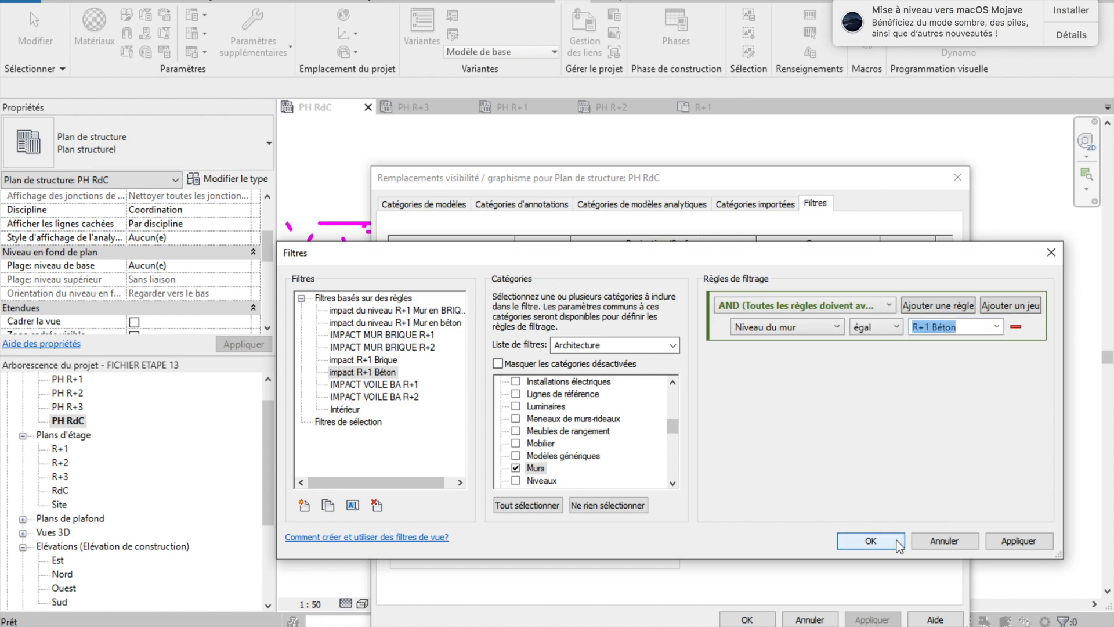
pyautogui.click(899, 545)
# Add the impact R+1 Béton filter to the PH RdC view's filter overrides
pyautogui.click(619, 522)
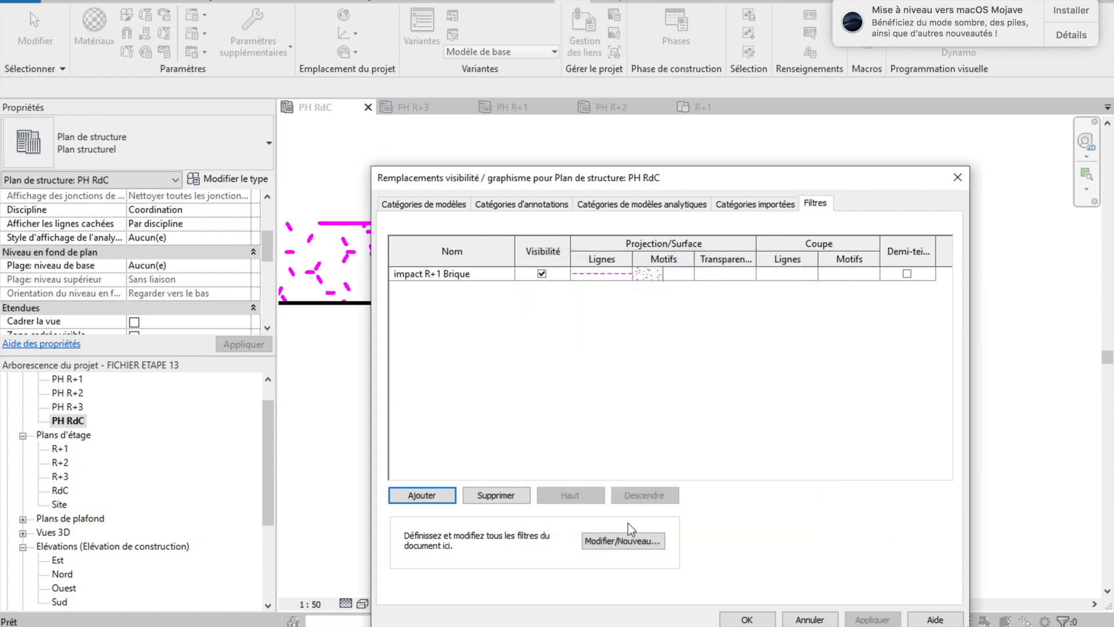
pyautogui.click(428, 496)
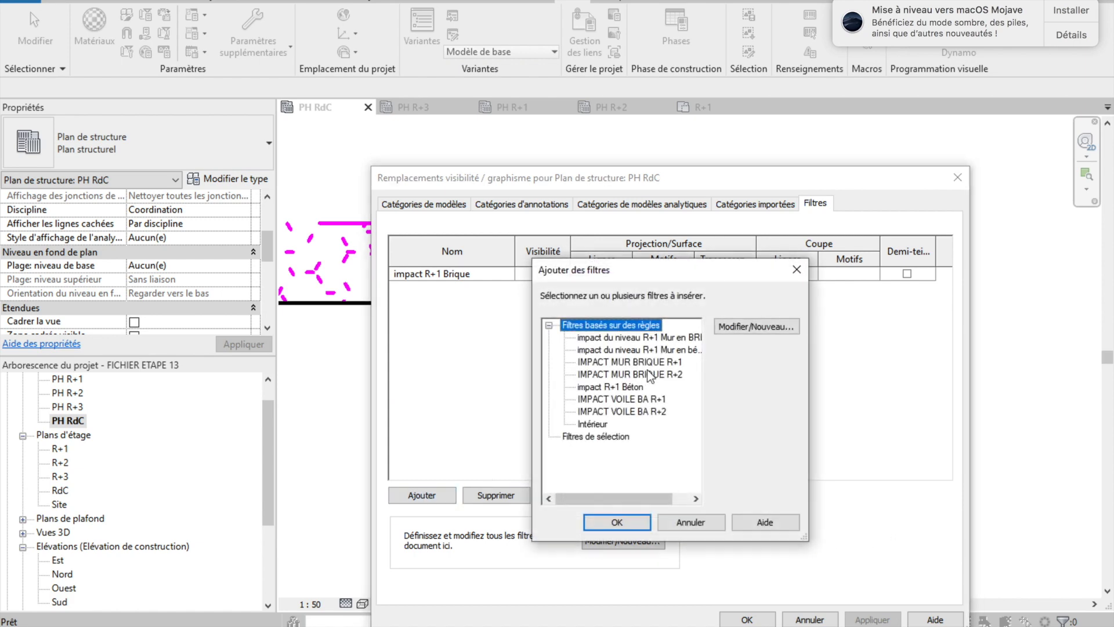
pyautogui.click(629, 387)
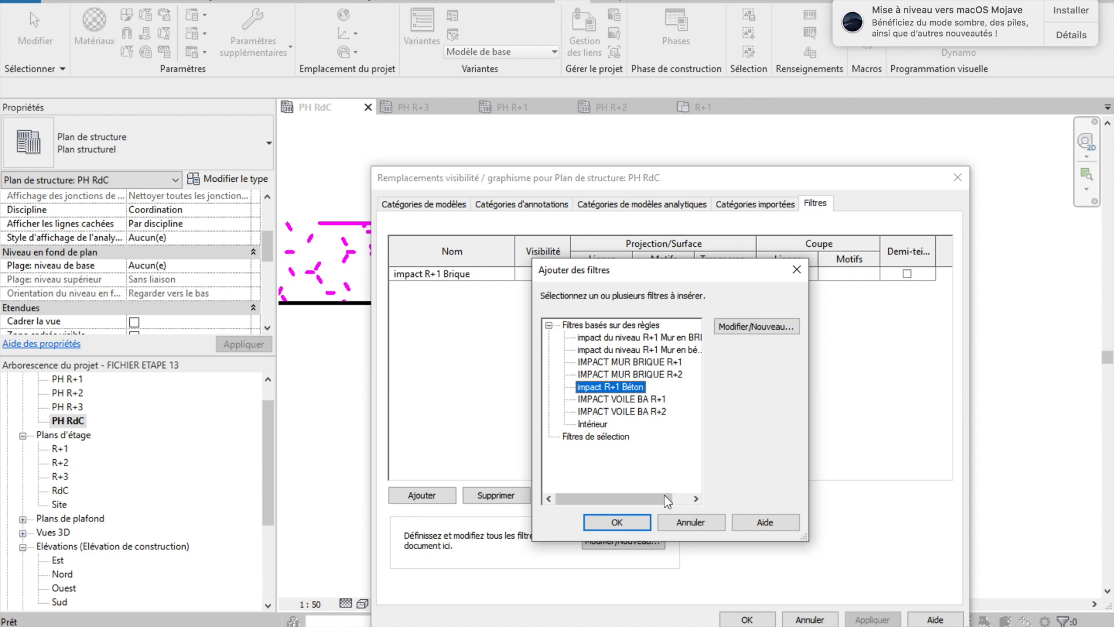
pyautogui.click(616, 522)
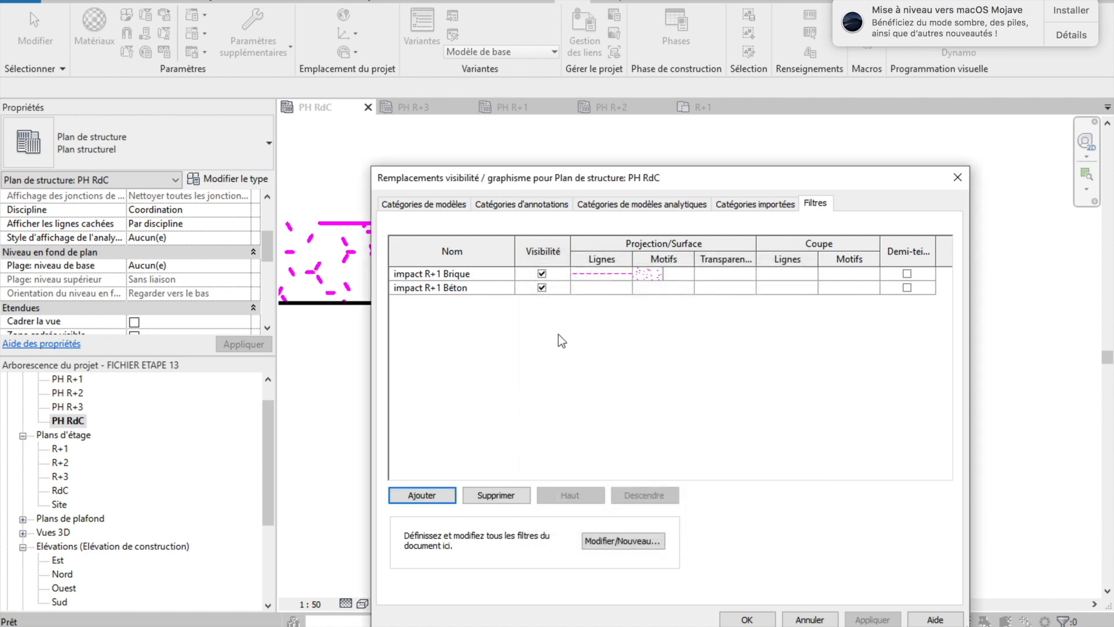
# Override the impact R+1 Béton filter's projection lines with the Caché pattern, blue colour and line weight 1
pyautogui.click(585, 287)
pyautogui.click(602, 287)
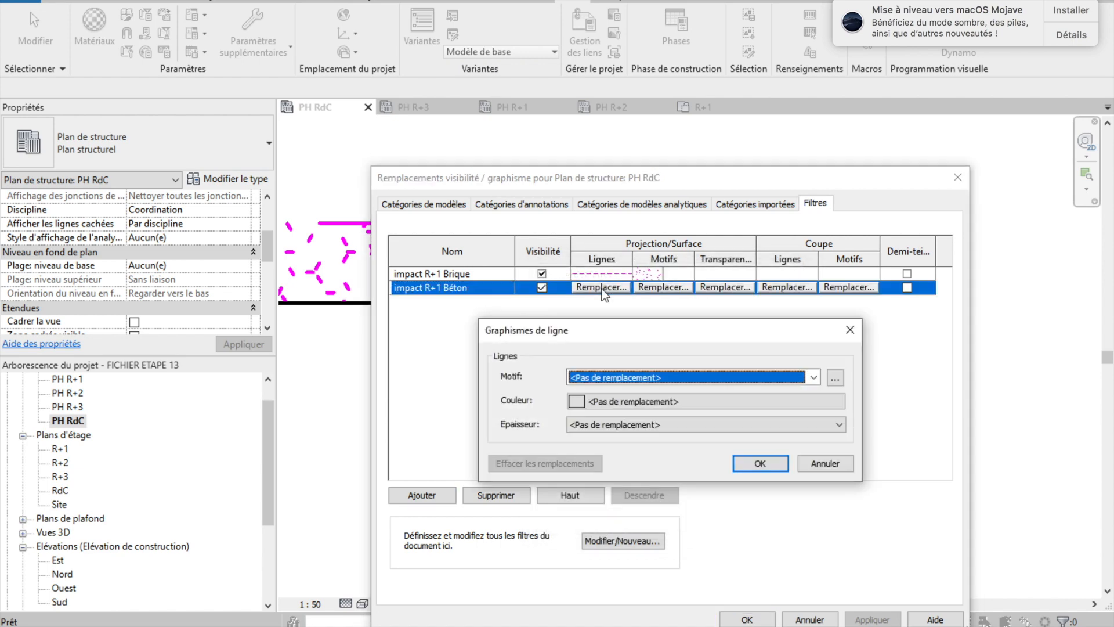
pyautogui.click(812, 379)
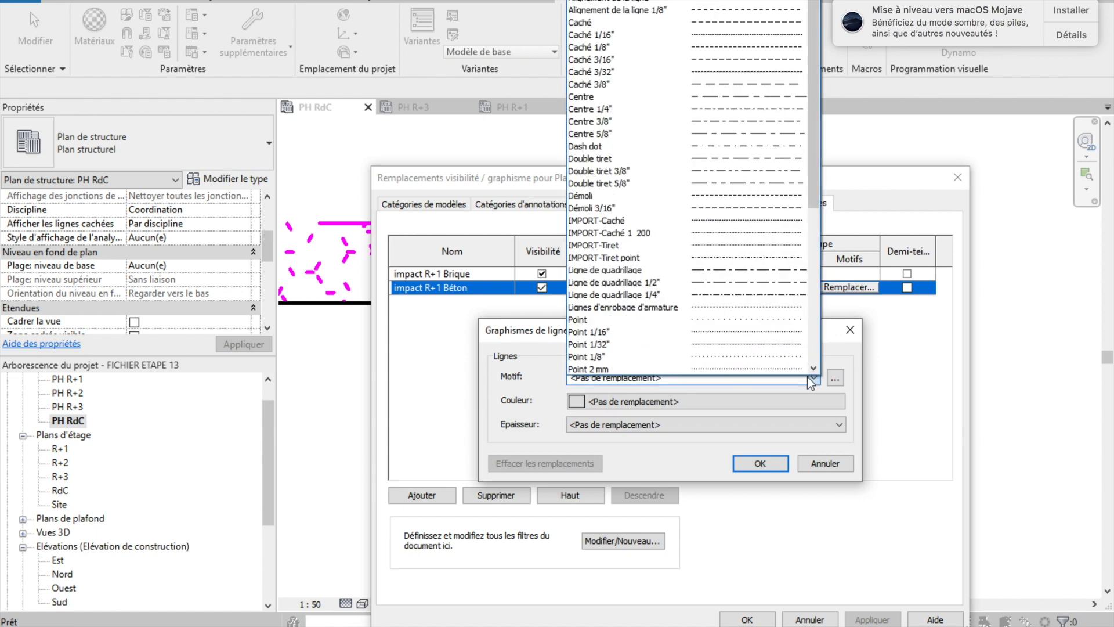
pyautogui.click(598, 23)
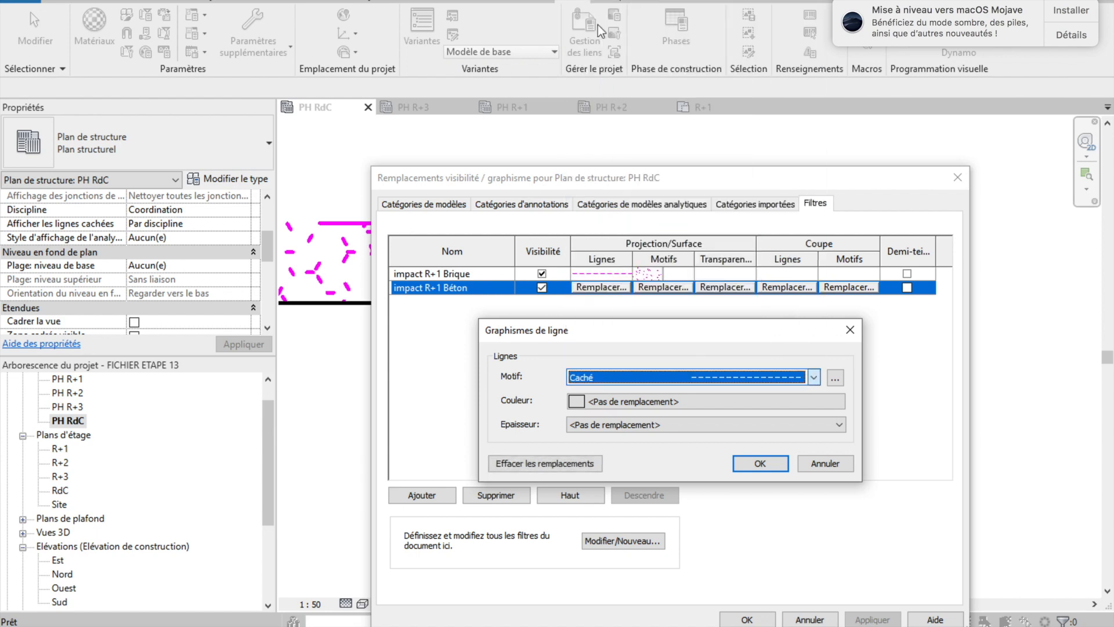
pyautogui.click(657, 401)
pyautogui.click(609, 419)
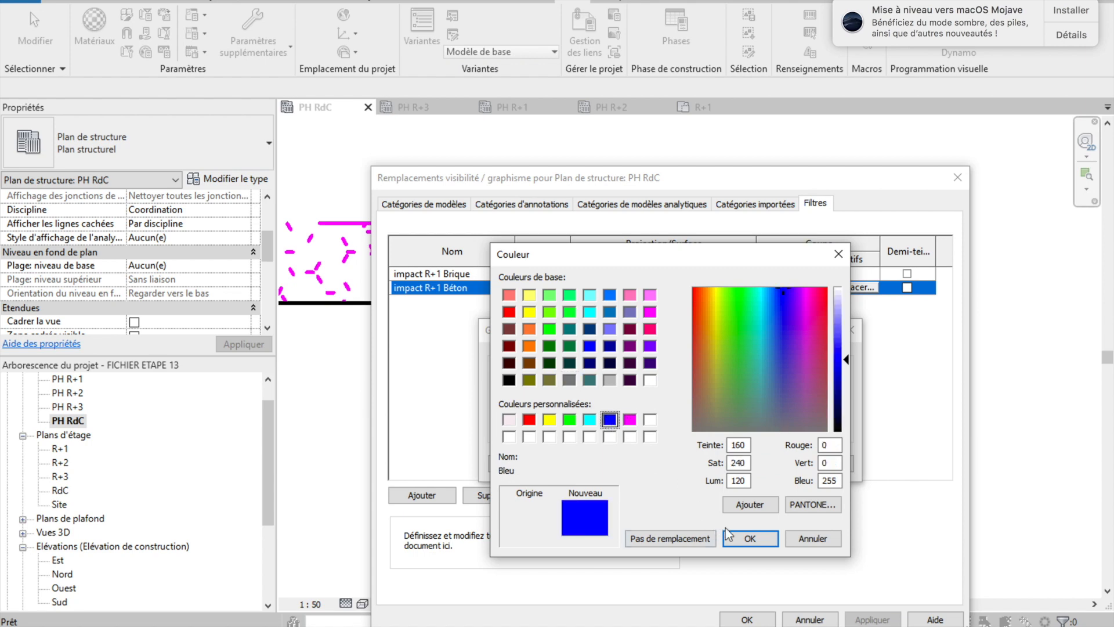
pyautogui.click(749, 538)
pyautogui.click(633, 425)
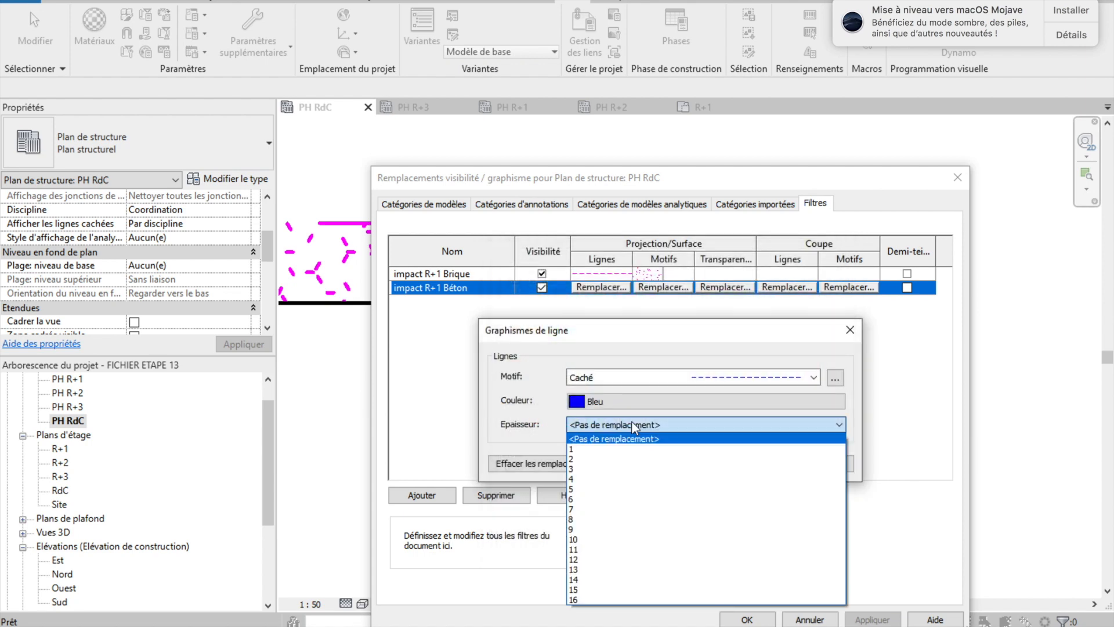
pyautogui.click(576, 449)
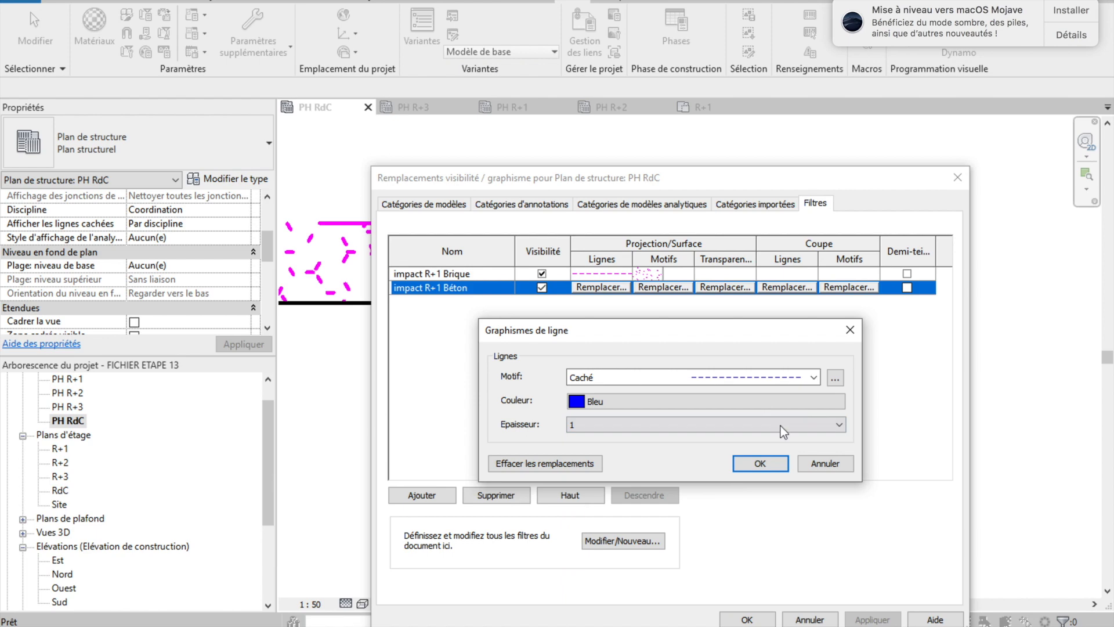
pyautogui.click(760, 464)
# Set the impact R+1 Béton filter's surface foreground pattern to Béton - Armé in blue and confirm the view overrides
pyautogui.click(647, 287)
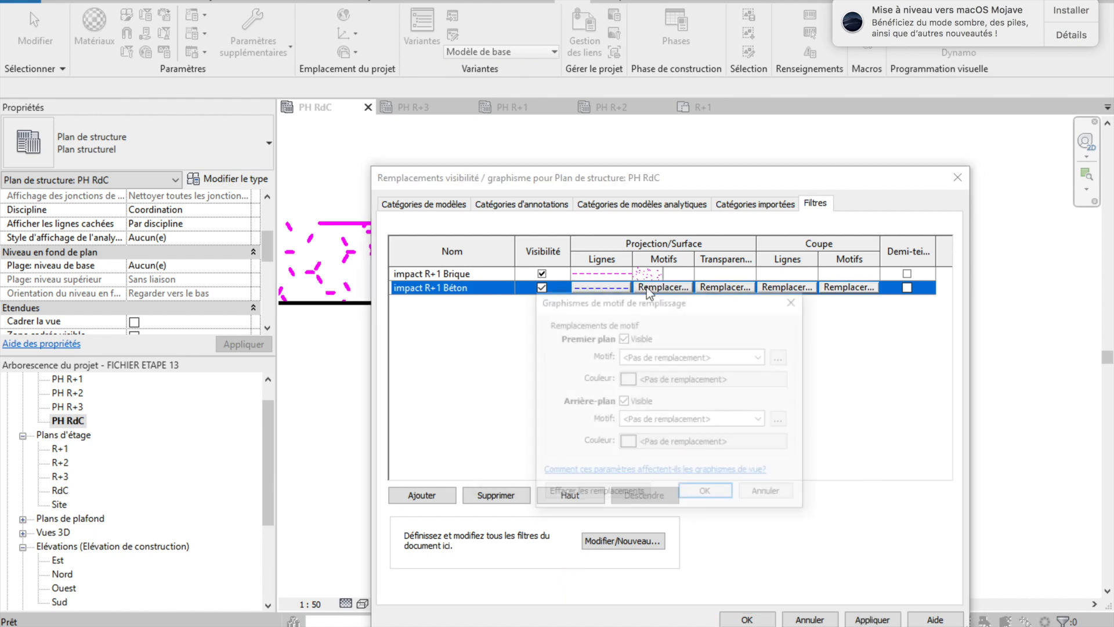
pyautogui.click(761, 356)
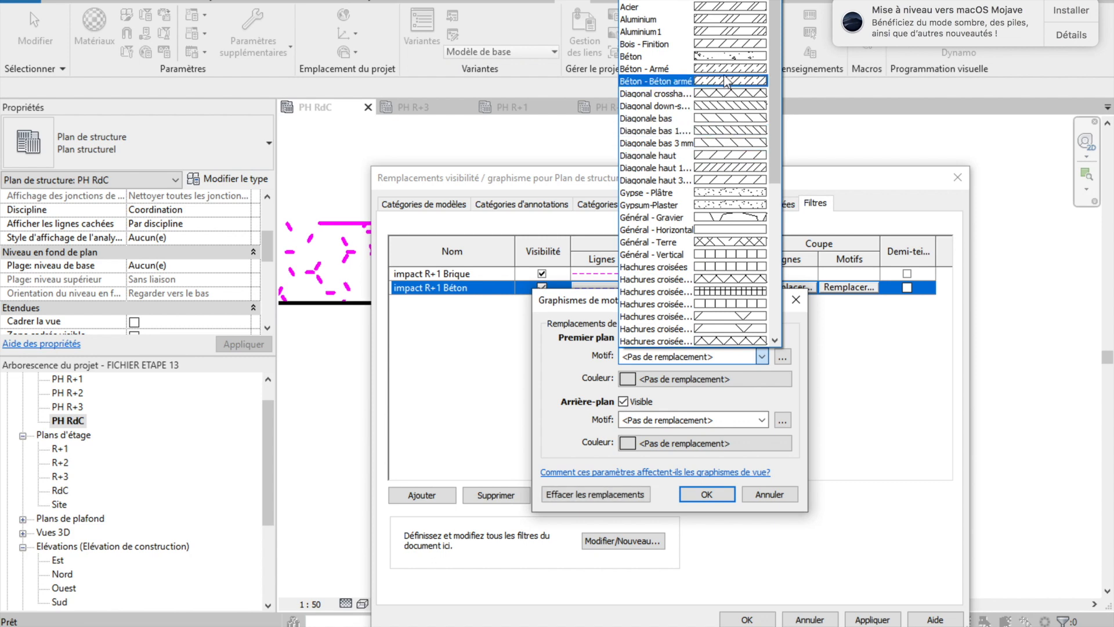
pyautogui.click(724, 70)
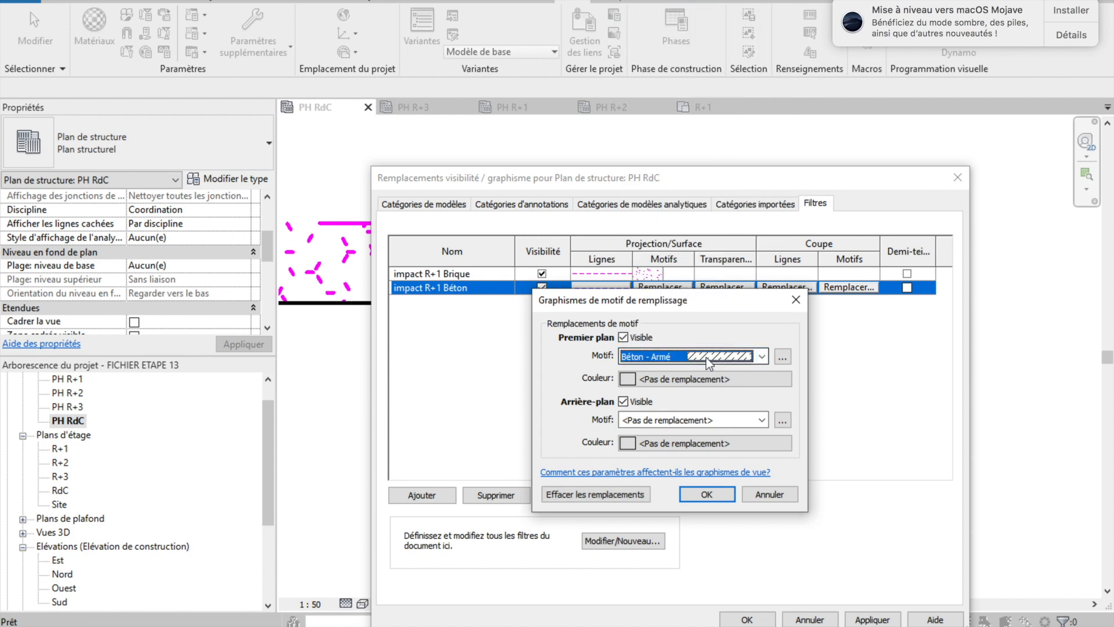
pyautogui.click(682, 382)
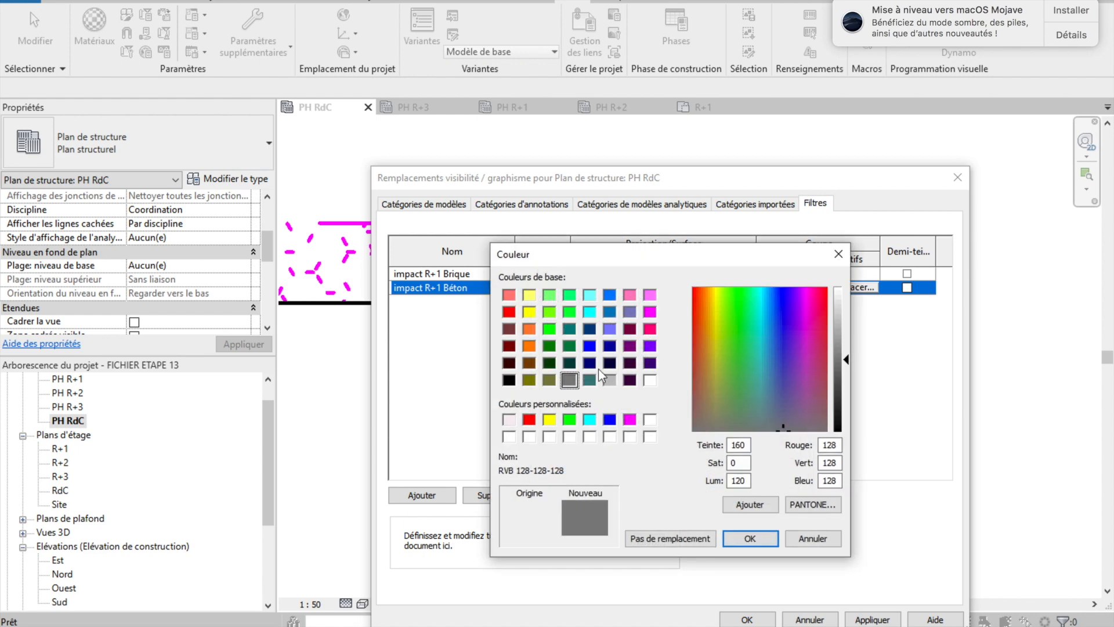
pyautogui.click(608, 423)
pyautogui.click(750, 537)
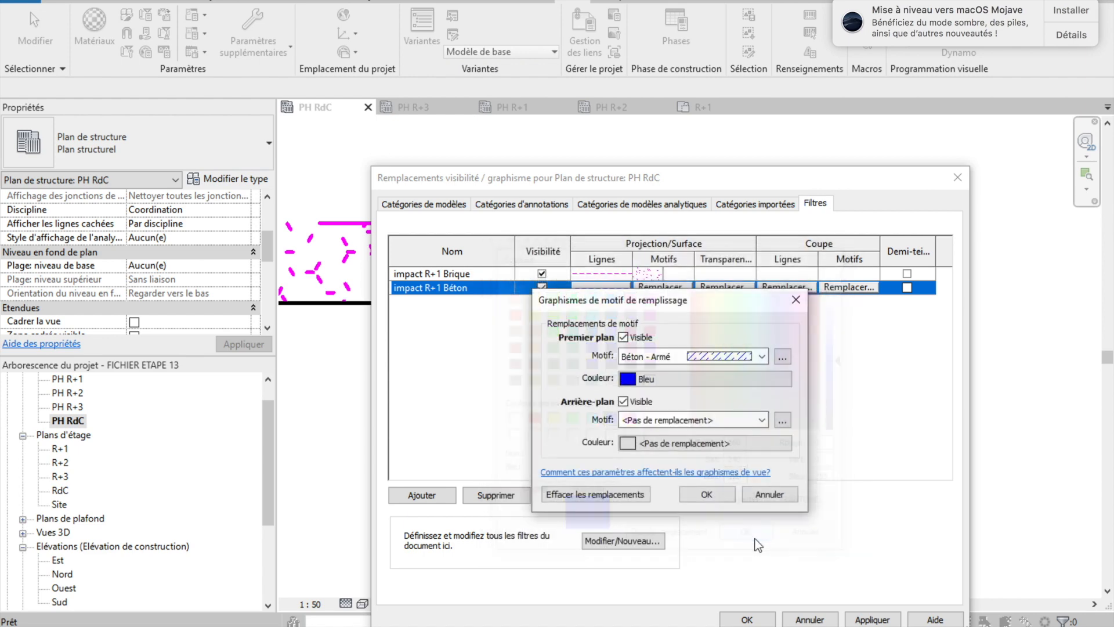
pyautogui.click(694, 495)
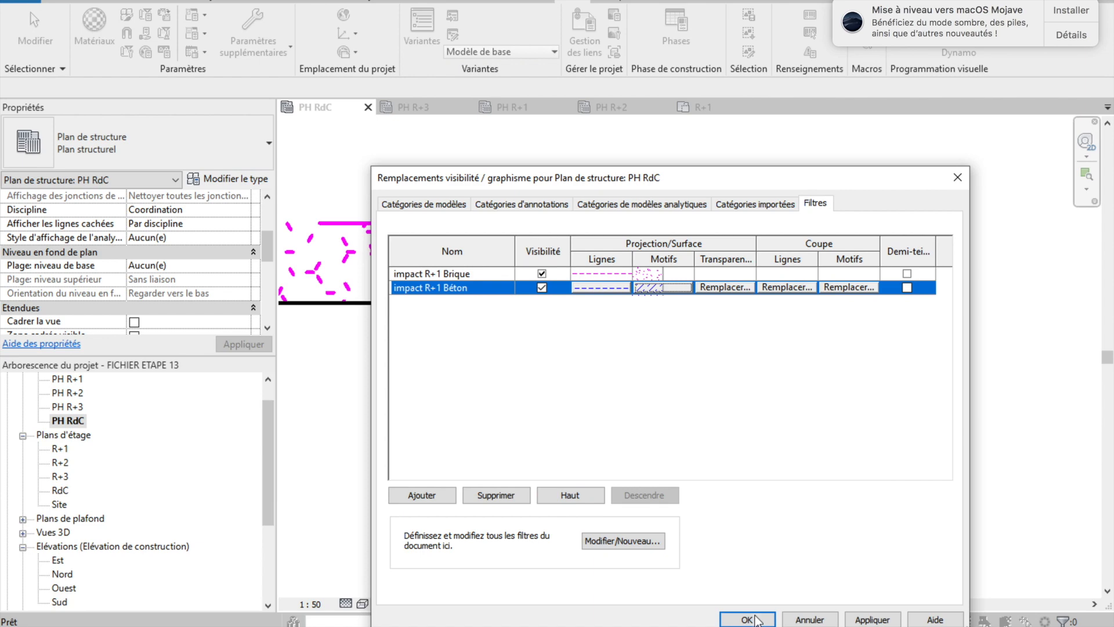
pyautogui.click(749, 619)
# Inspect the PH RdC plan to compare how the R+1 brick and concrete wall impacts are displayed
pyautogui.scroll(-4, 951, 387)
pyautogui.scroll(-1, 951, 386)
pyautogui.scroll(1, 963, 406)
pyautogui.moveTo(960, 405); pyautogui.dragTo(955, 400, button='middle')
pyautogui.middleClick(955, 400)
pyautogui.moveTo(779, 424); pyautogui.dragTo(996, 348, button='middle')
pyautogui.scroll(5, 940, 215)
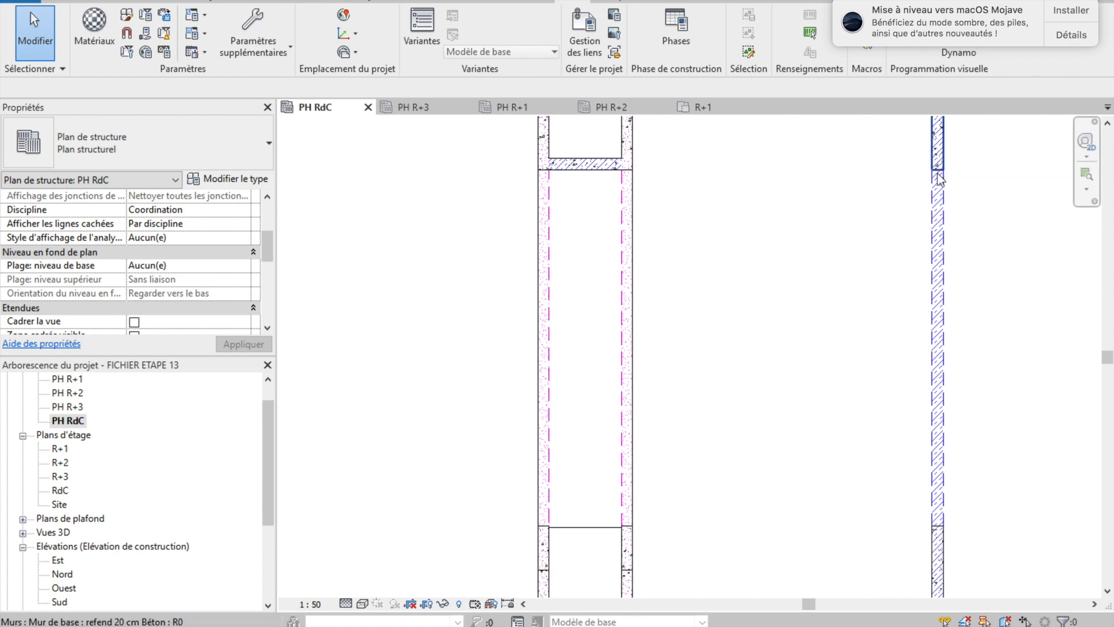
pyautogui.scroll(3, 947, 222)
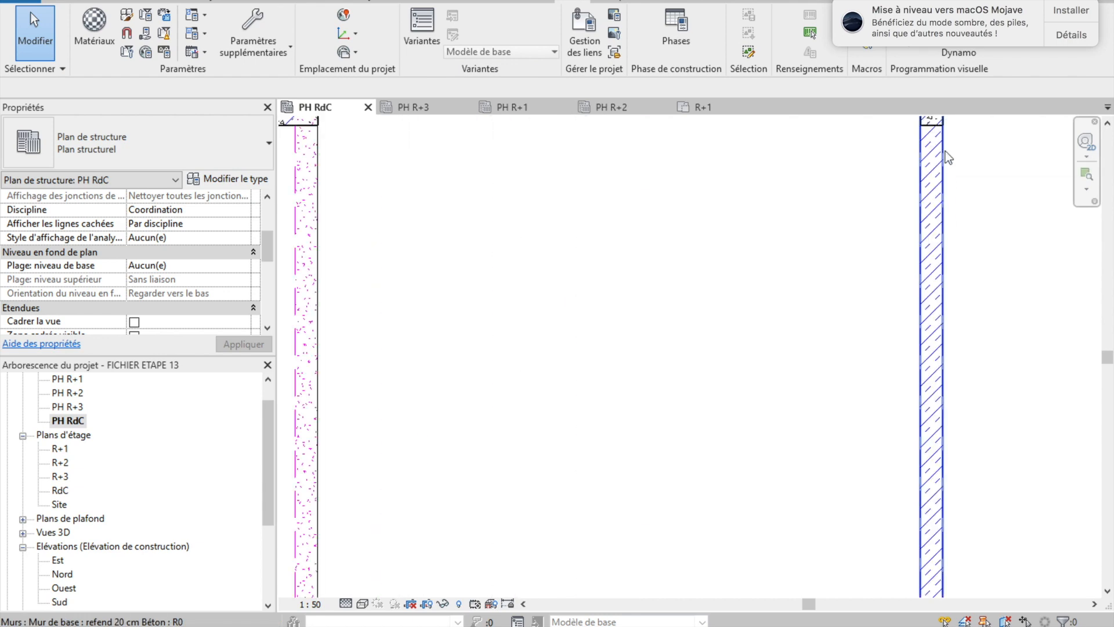